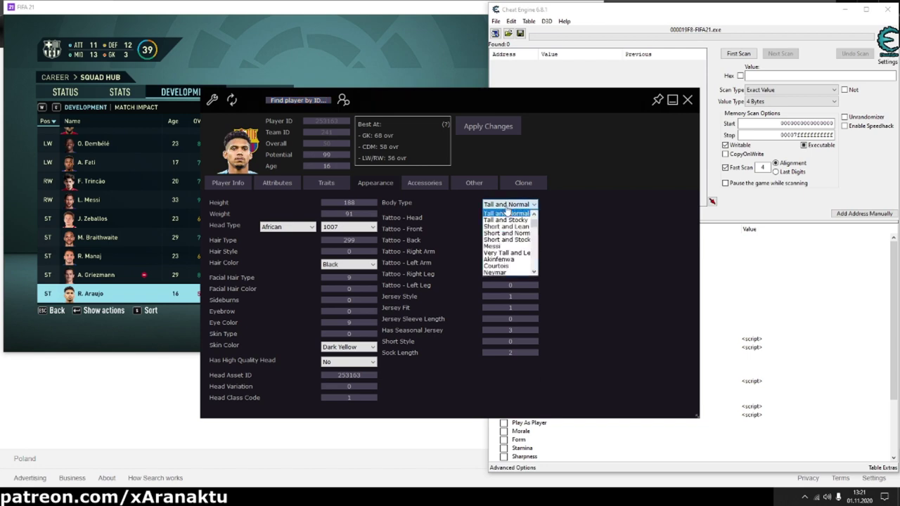
Set the body type to Tall and Stocky, assign high quality head 158023 with head class code 0, and apply the changes
scroll(507, 209, up, 1)
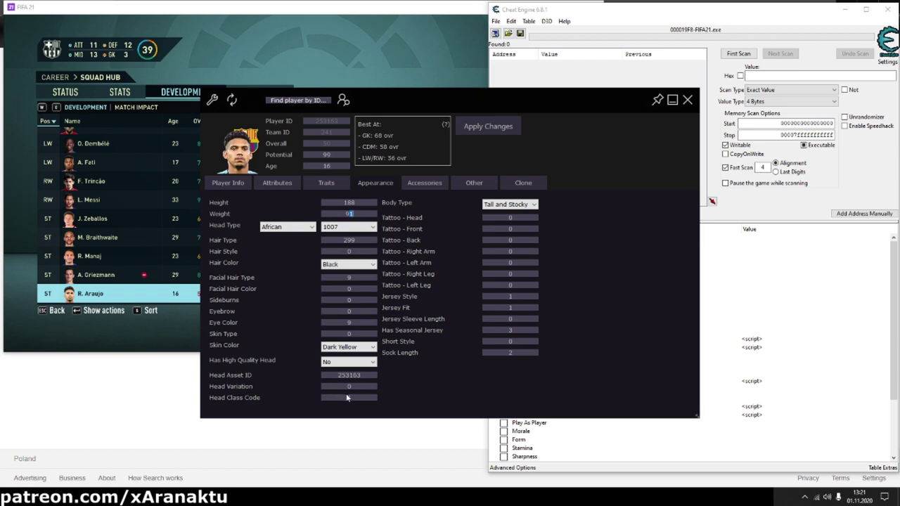
click(351, 361)
click(337, 379)
drag(364, 376, 304, 364)
text(15)
click(488, 126)
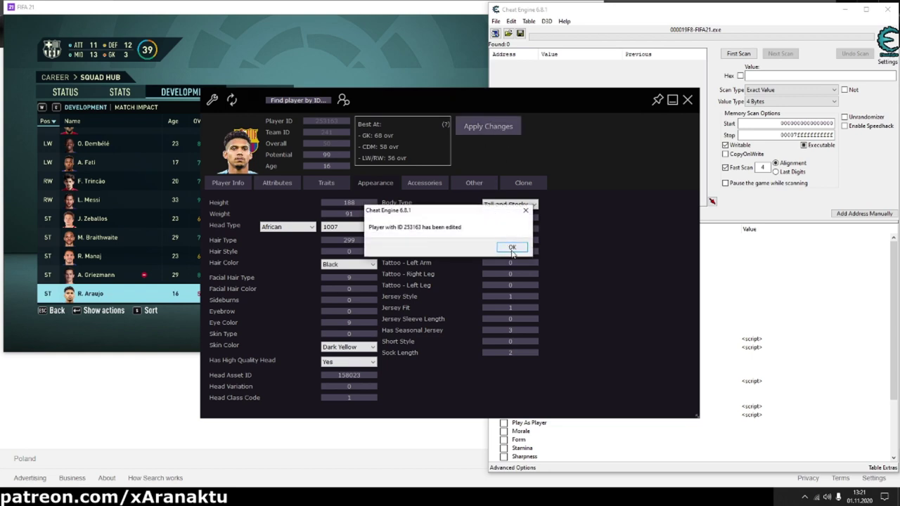
click(512, 248)
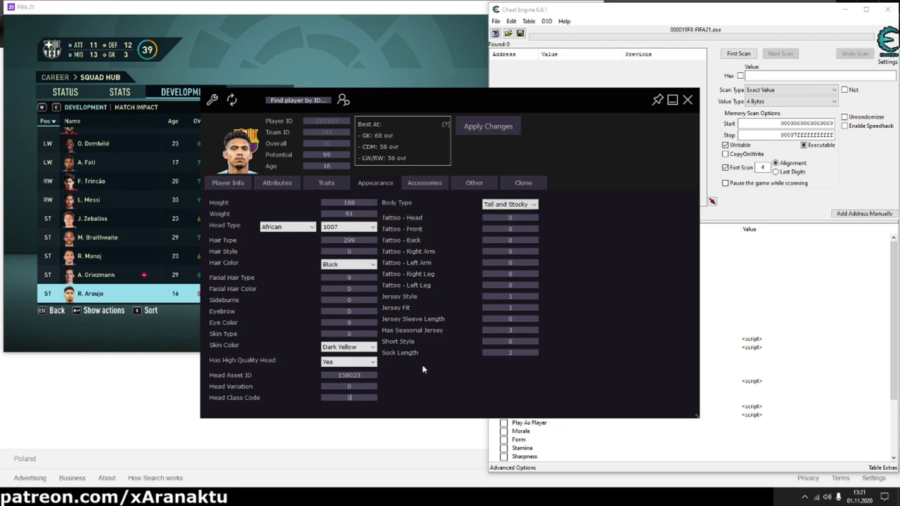
click(488, 123)
click(513, 248)
Switch to FIFA 21, reload the Squad Hub and select R. Araujo to check the model with head 158023
click(157, 339)
click(68, 313)
click(323, 192)
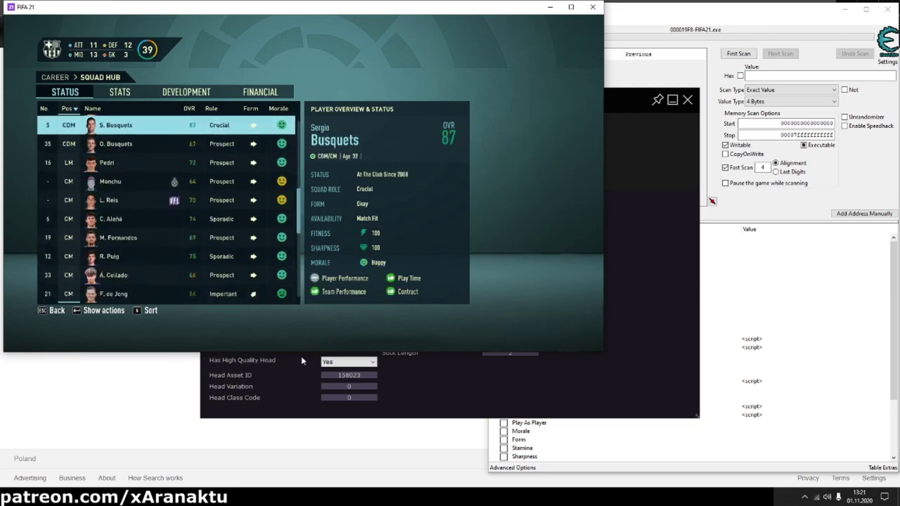
drag(302, 357, 303, 443)
click(116, 293)
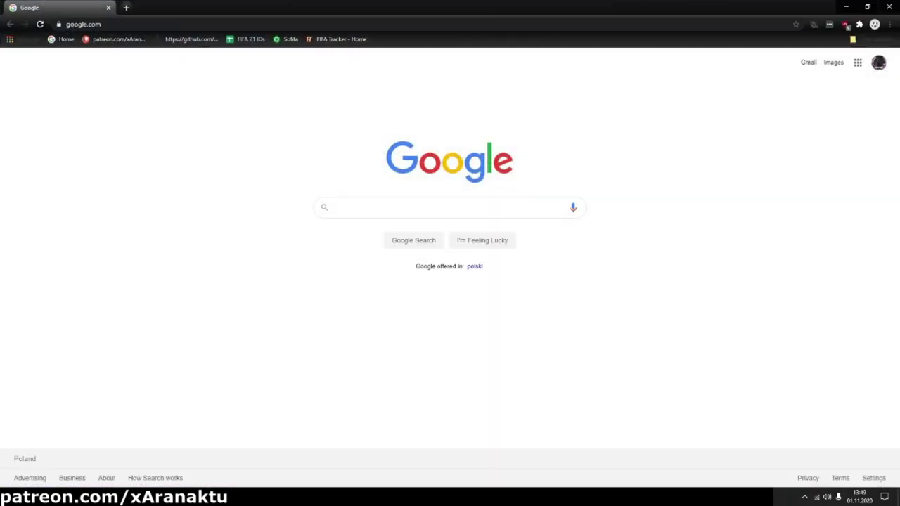
In the browser, open the FIFA 21 IDs spreadsheet and copy the head ID 27017 (Dj) from the Head Models sheet
click(242, 39)
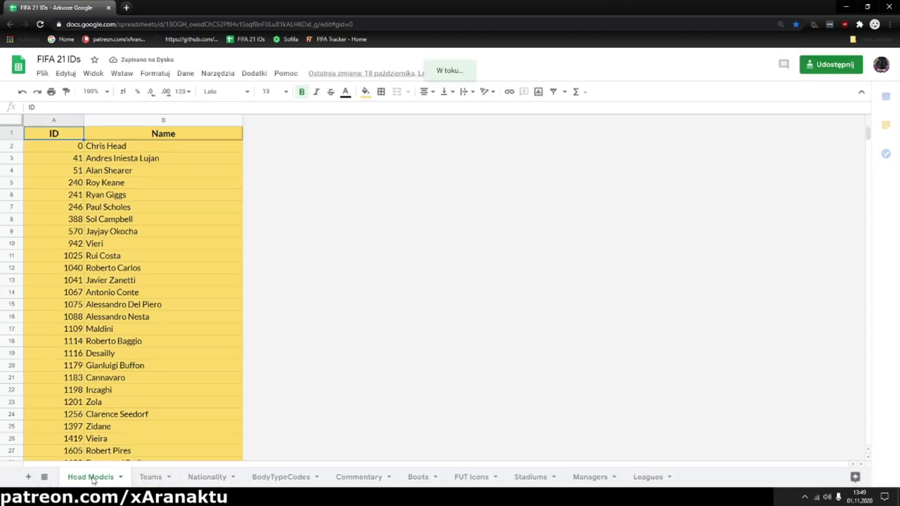
click(150, 477)
click(100, 476)
scroll(120, 351, down, 5)
scroll(119, 329, down, 4)
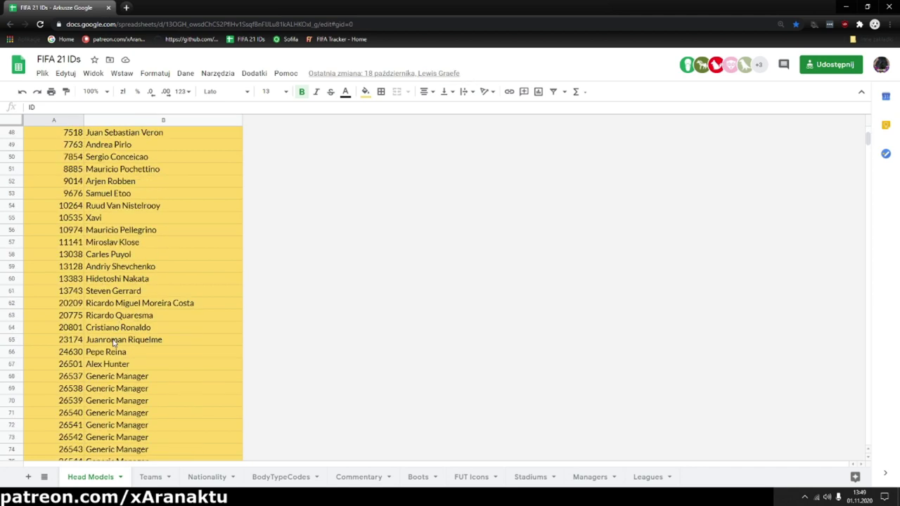
scroll(110, 348, down, 5)
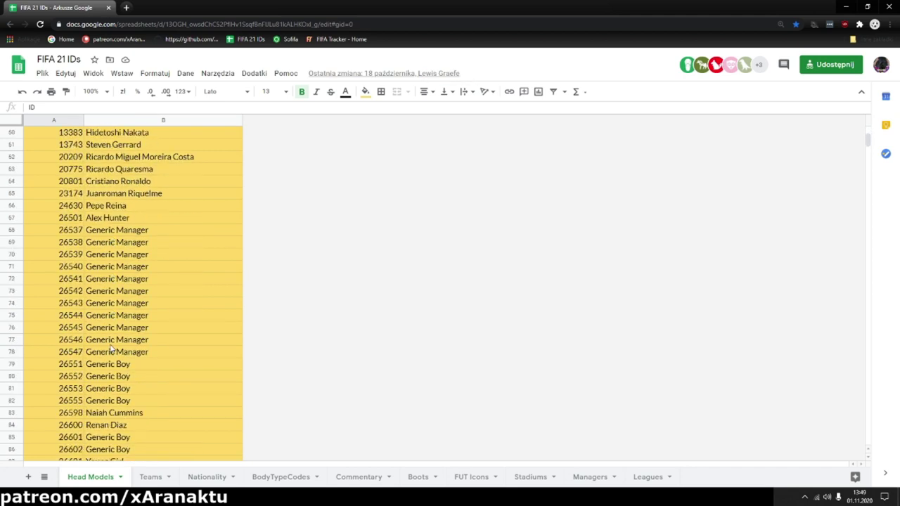
scroll(109, 344, down, 8)
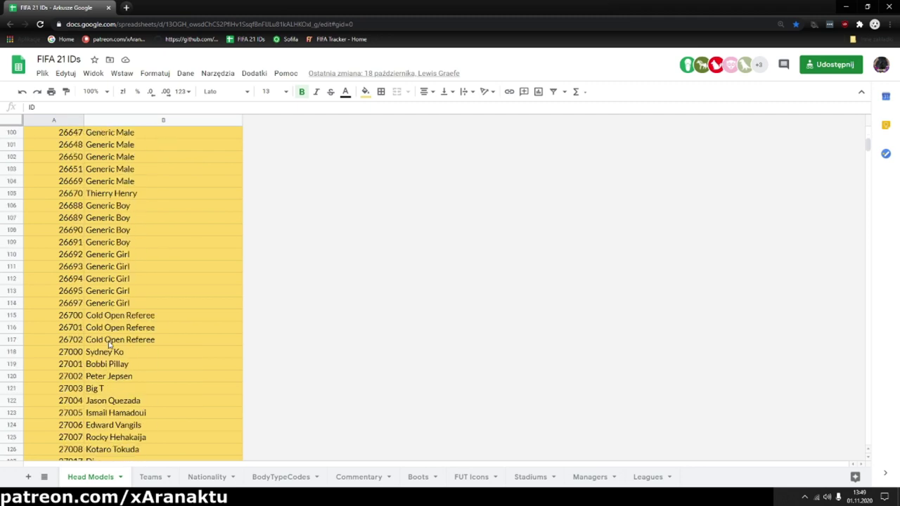
scroll(109, 344, down, 1)
click(82, 379)
double_click(79, 379)
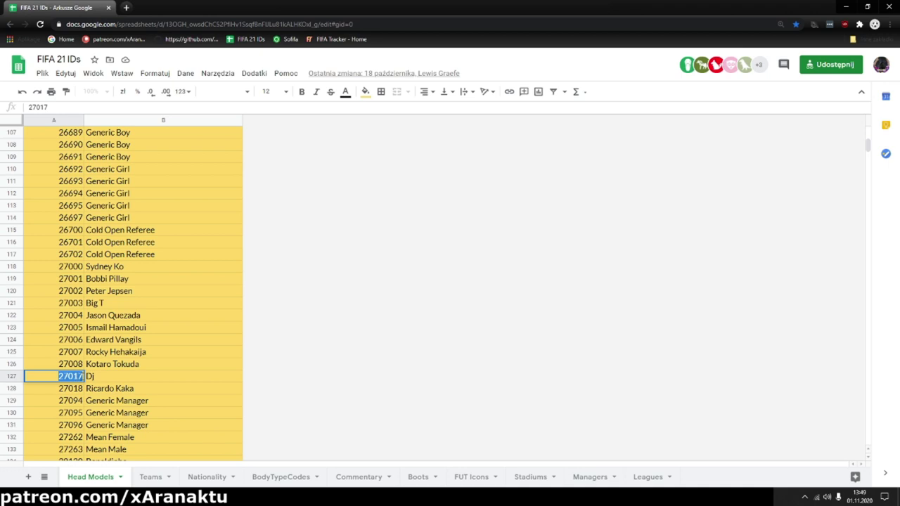
Switch to the Cheat Engine player editor, set the head asset ID to 27017 and apply the changes
click(152, 498)
click(170, 480)
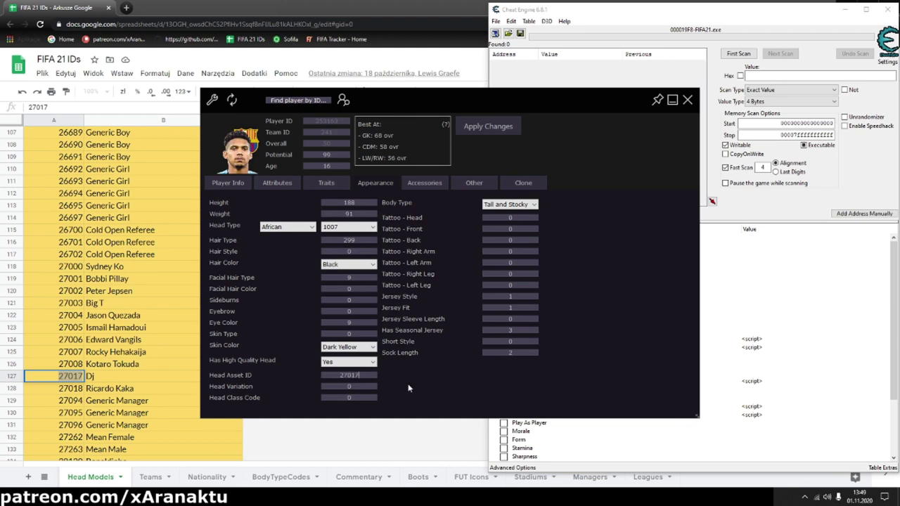
click(353, 364)
click(343, 379)
click(492, 132)
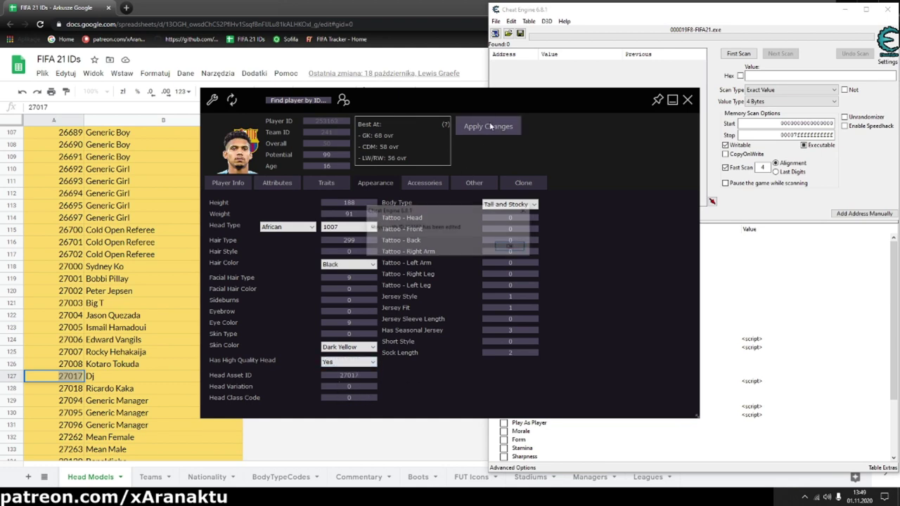
click(500, 249)
Return to FIFA 21, reload the Squad Hub and select R. Araujo to check the Dj head model
click(348, 497)
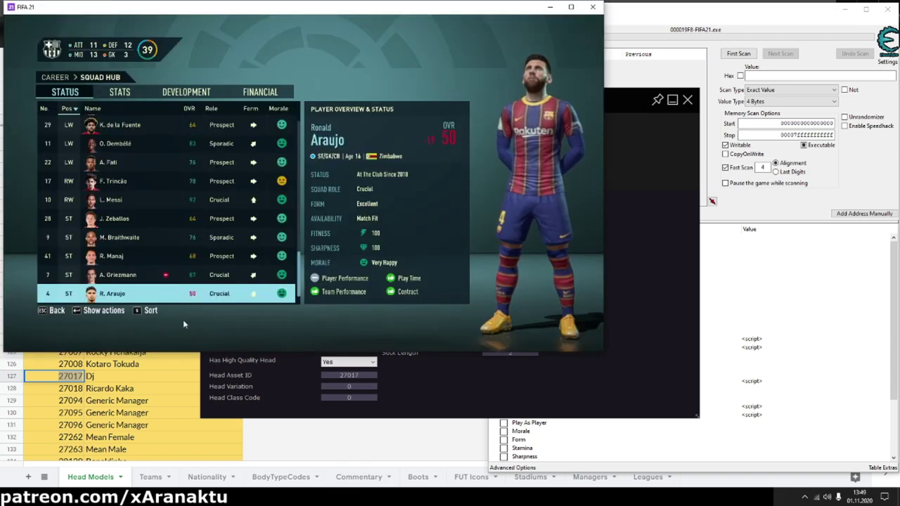
click(57, 311)
click(315, 197)
drag(298, 141, 289, 443)
click(157, 298)
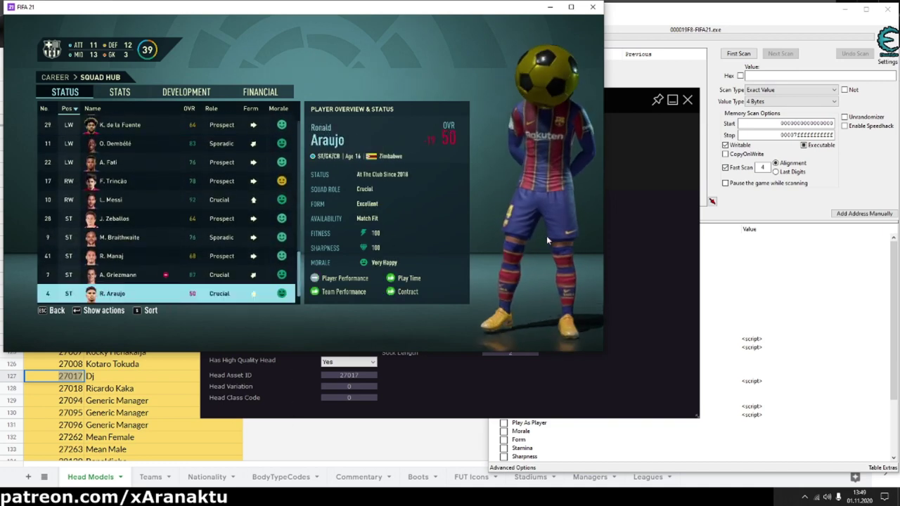
In the player editor, set Has High Quality Head to No with head class code 1, and apply the changes
click(639, 307)
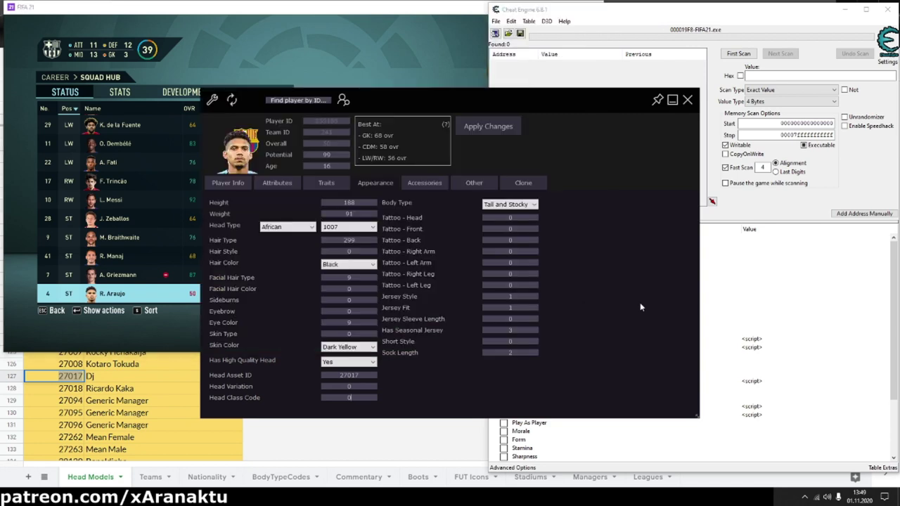
click(347, 362)
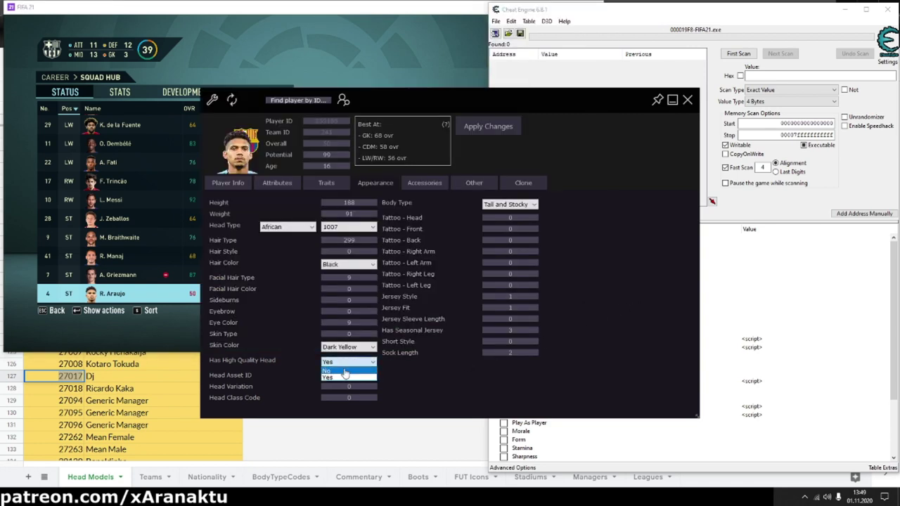
click(361, 397)
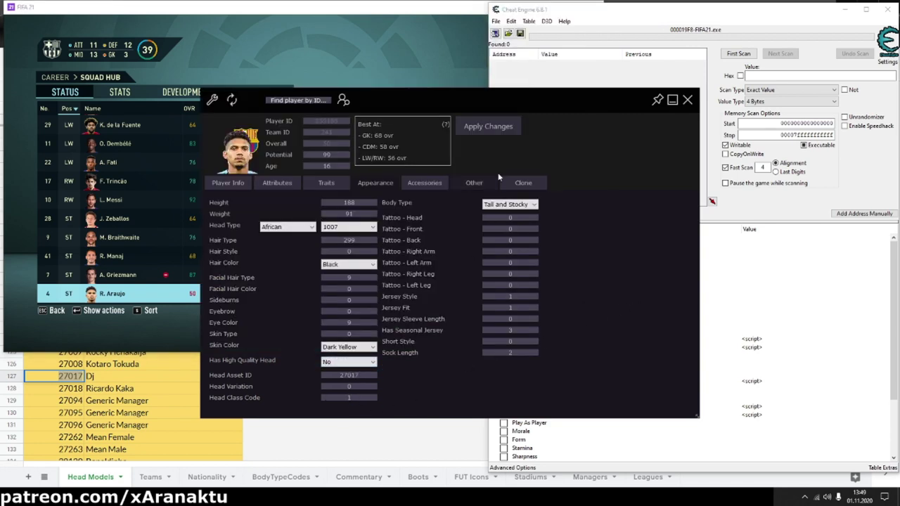
click(488, 126)
click(514, 246)
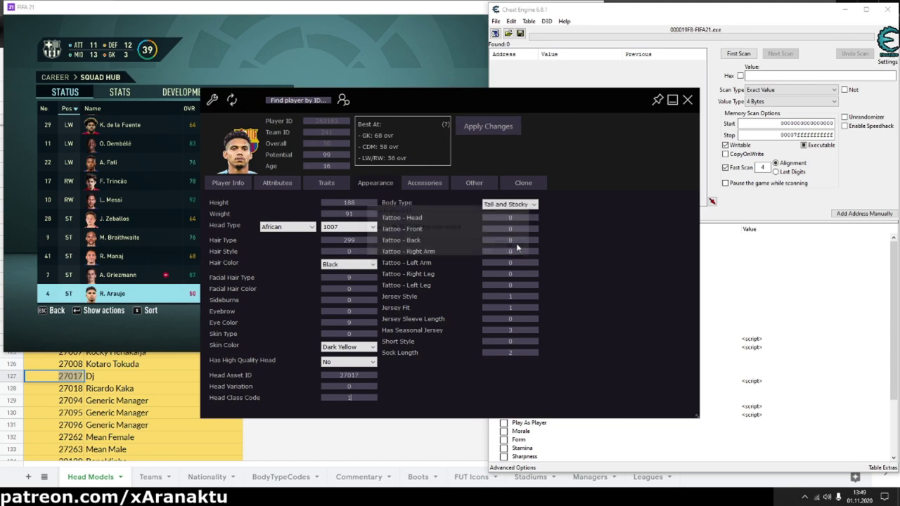
Reload FIFA 21's Squad Hub and find R. Araujo to check the model with the generic head
click(443, 68)
key(Escape)
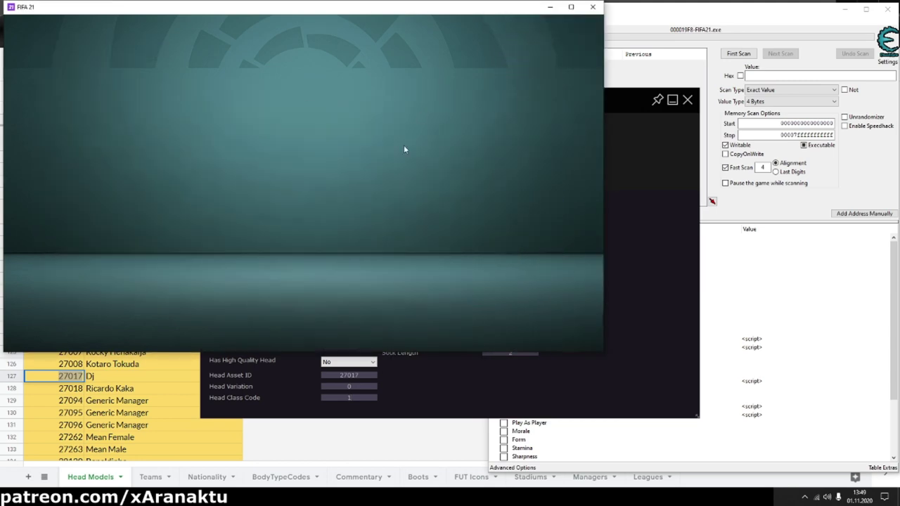
click(383, 203)
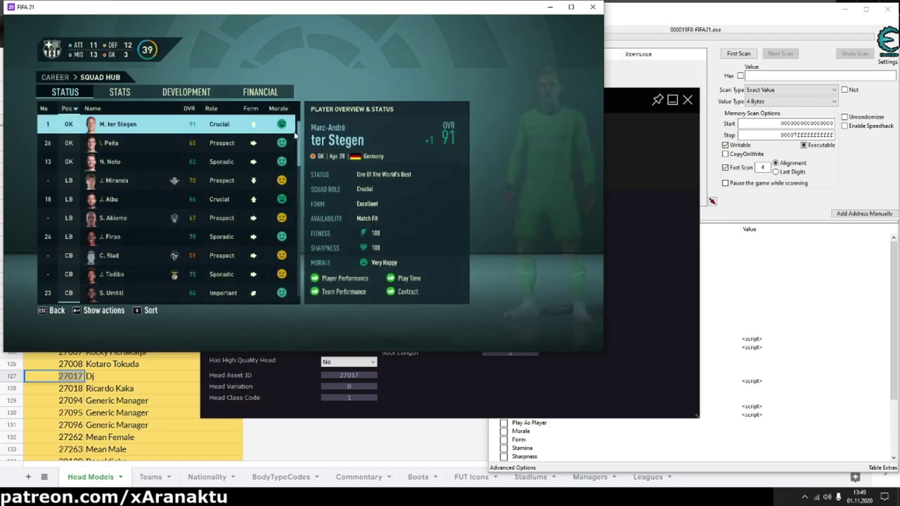
drag(298, 170, 291, 442)
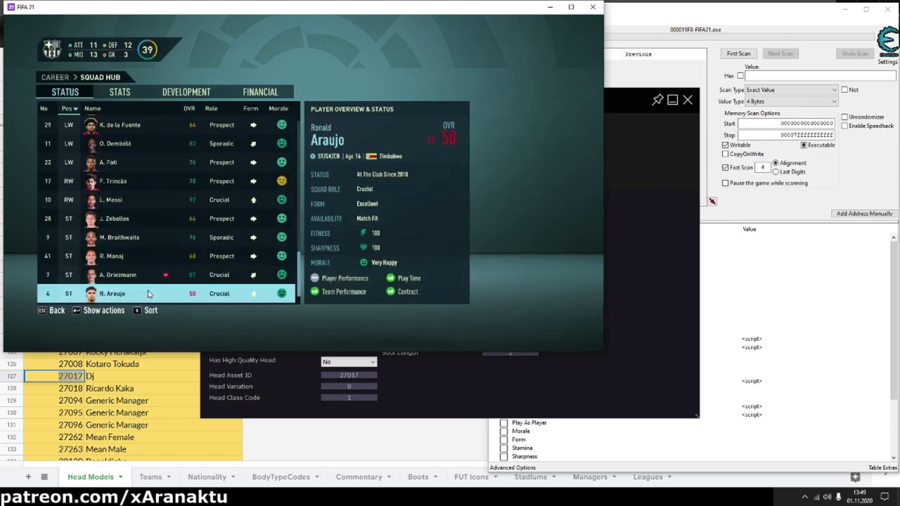
Back in the player editor, review the player's accessories settings and other settings such as running and finishing codes
click(510, 398)
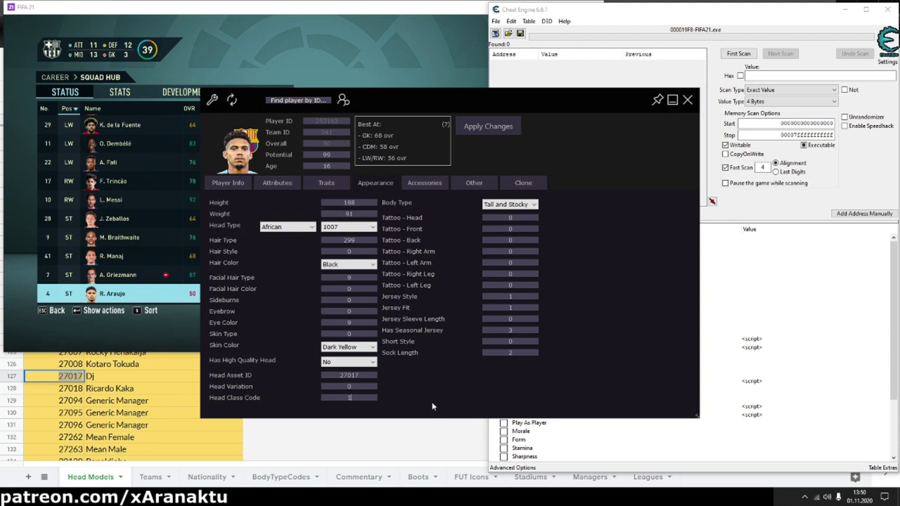
click(424, 184)
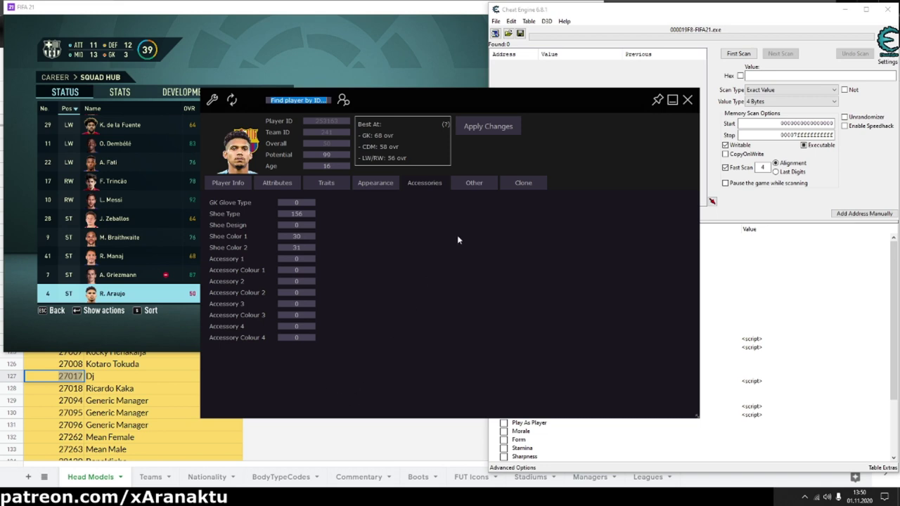
click(467, 186)
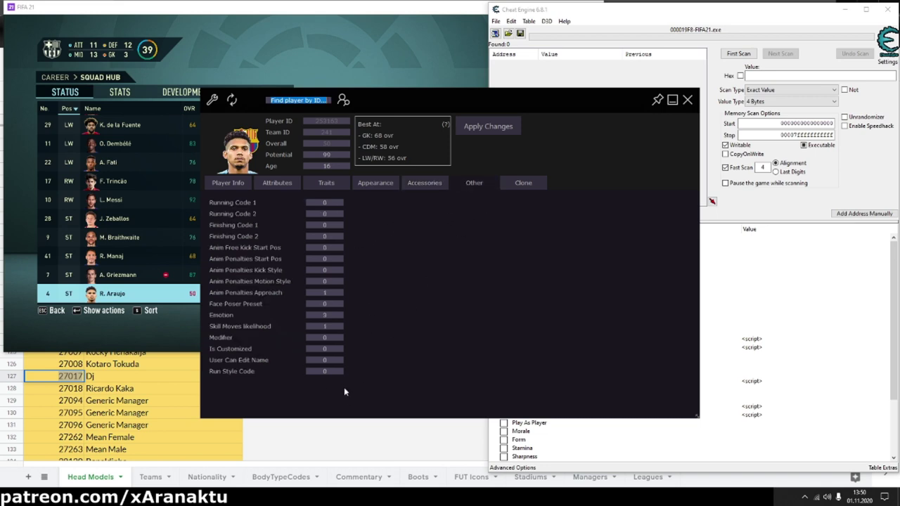
Search the FIFA 21 FUT cards available for cloning for "kaka" and select the 91-rated Kaká Icon CAM card
click(523, 183)
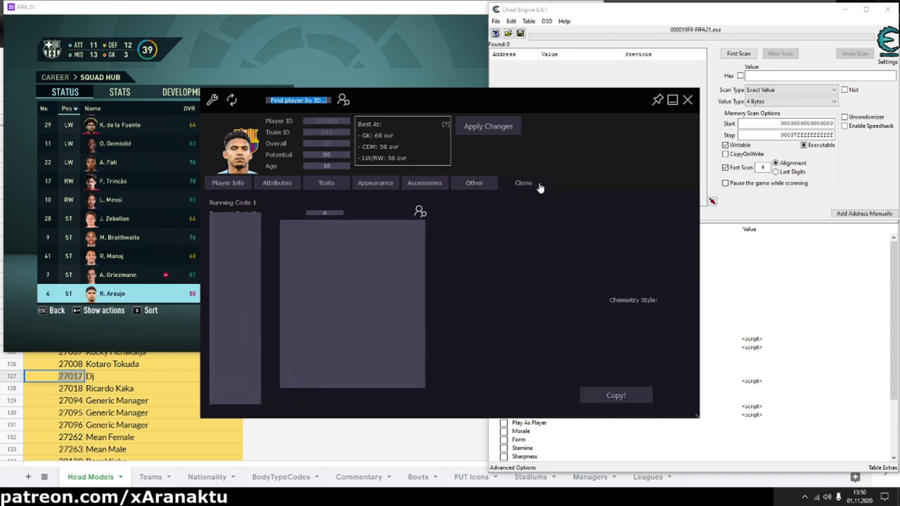
drag(382, 109, 459, 78)
click(454, 182)
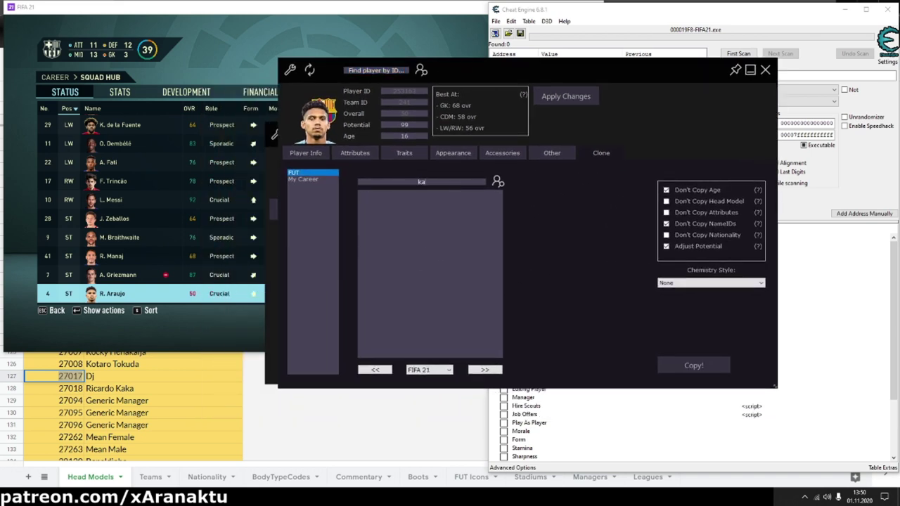
click(497, 182)
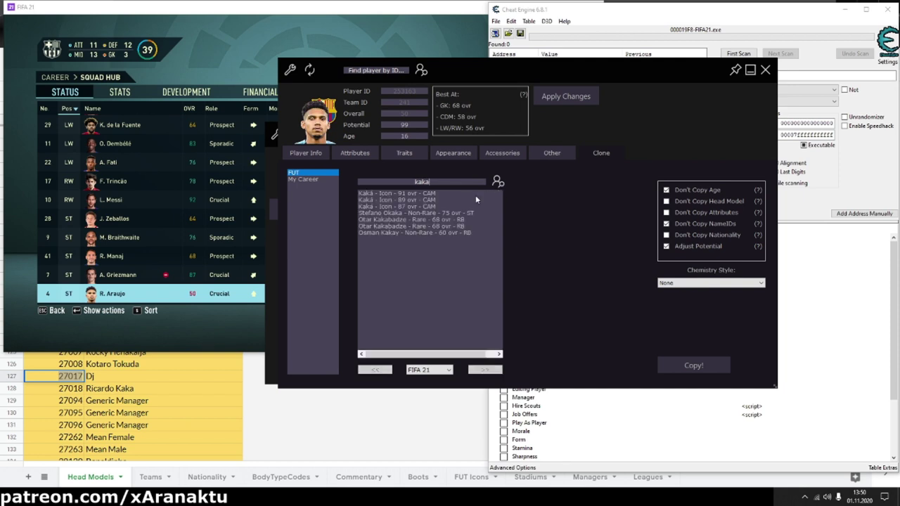
click(424, 195)
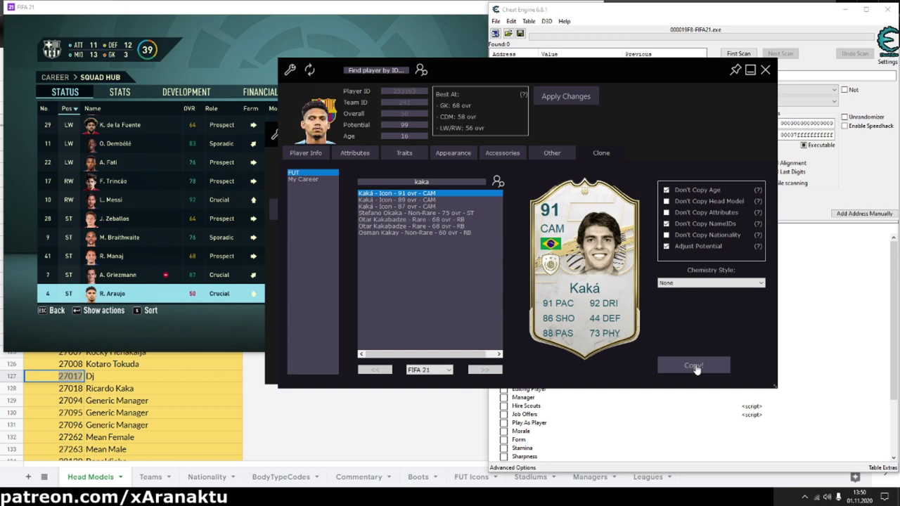
Copy the selected Kaká card's data to the player and apply the changes
click(511, 251)
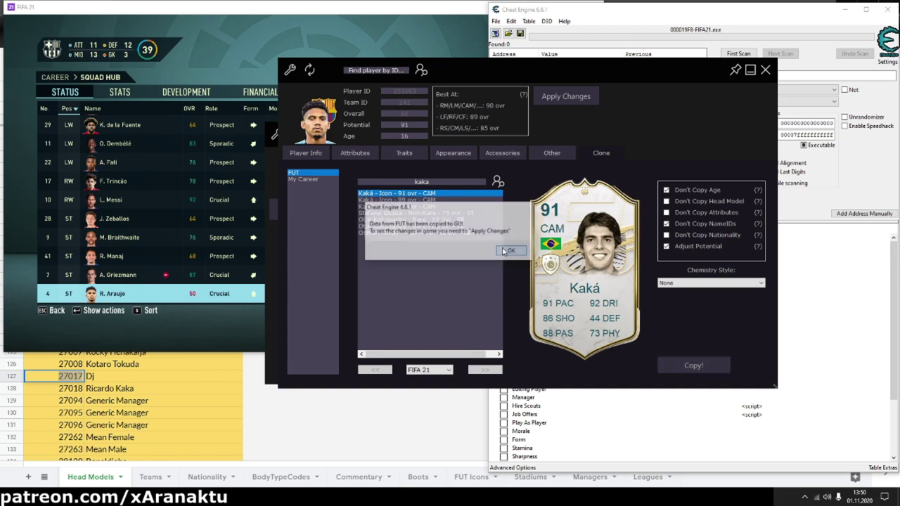
click(560, 97)
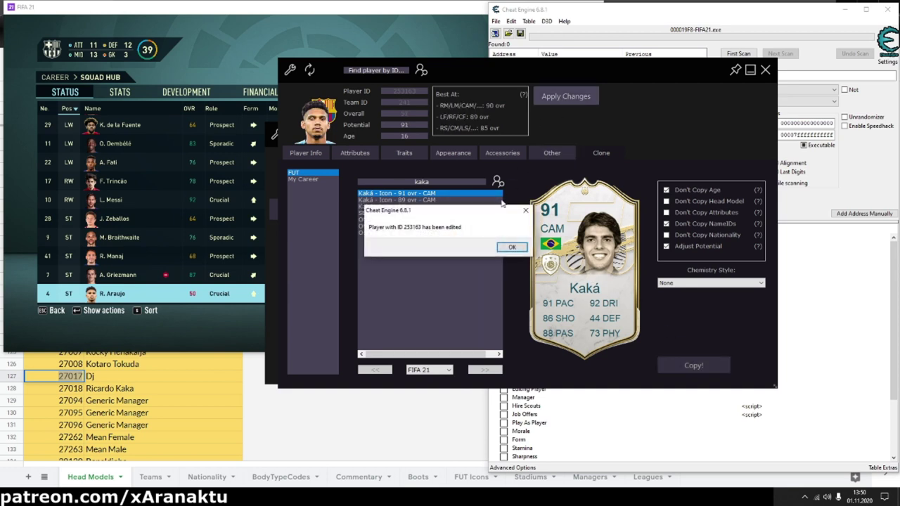
click(511, 250)
In FIFA 21, reload the Squad Hub to check R. Araujo's cloned Kaká data, and return to the squad menu
click(175, 317)
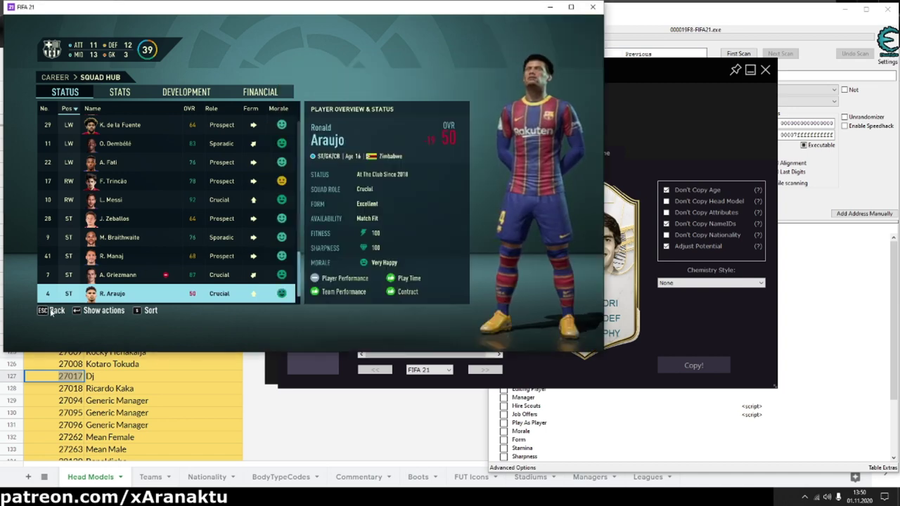
click(52, 311)
click(316, 199)
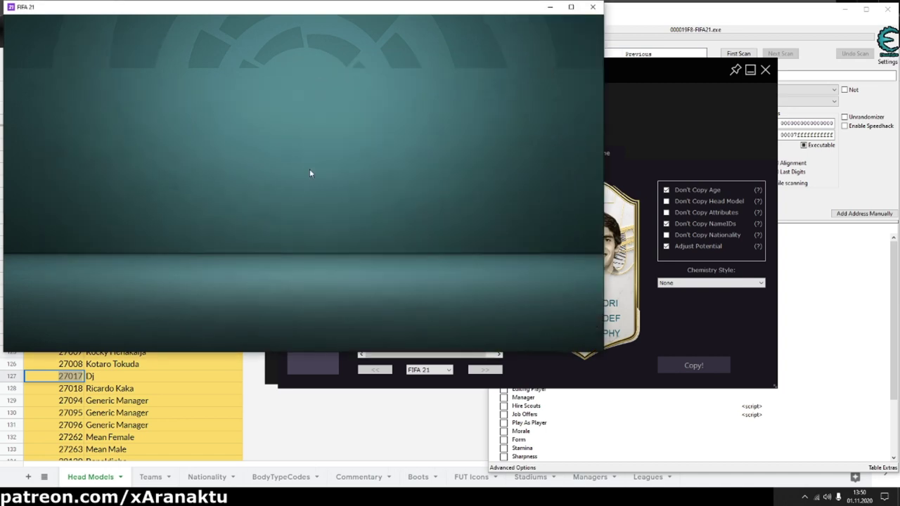
drag(298, 147, 300, 336)
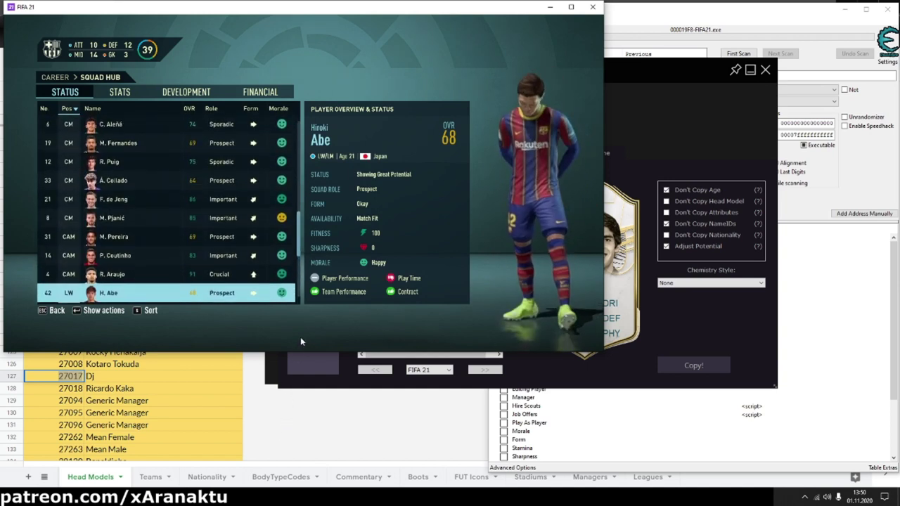
click(192, 275)
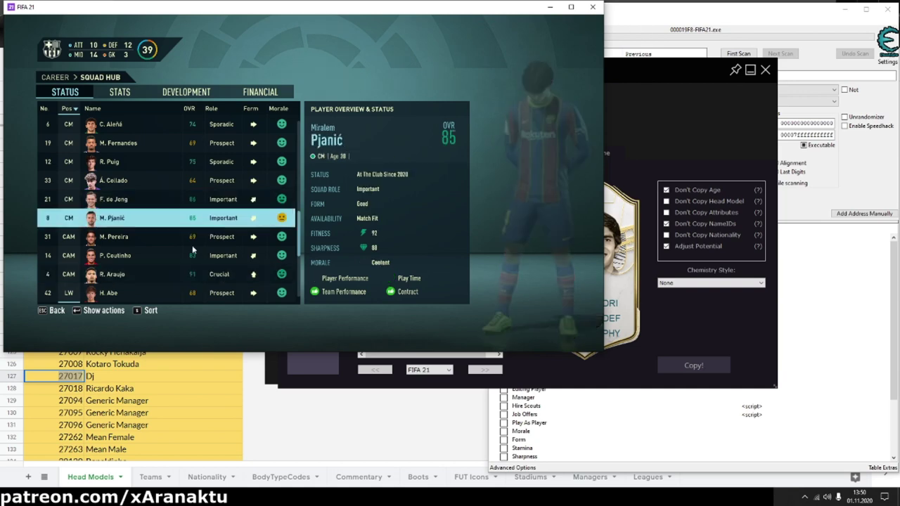
click(47, 312)
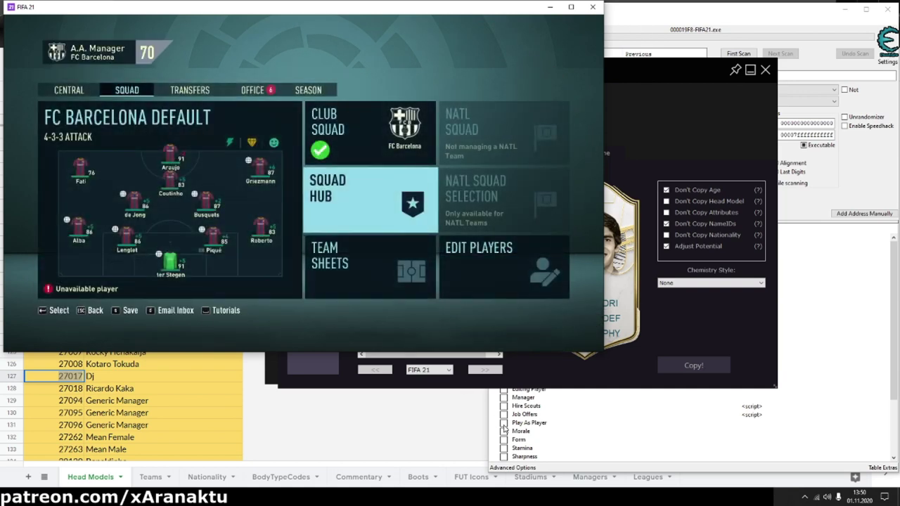
In Cheat Engine, enable the Editing Player group and activate its Player Data script to list the name and birth fields
click(535, 423)
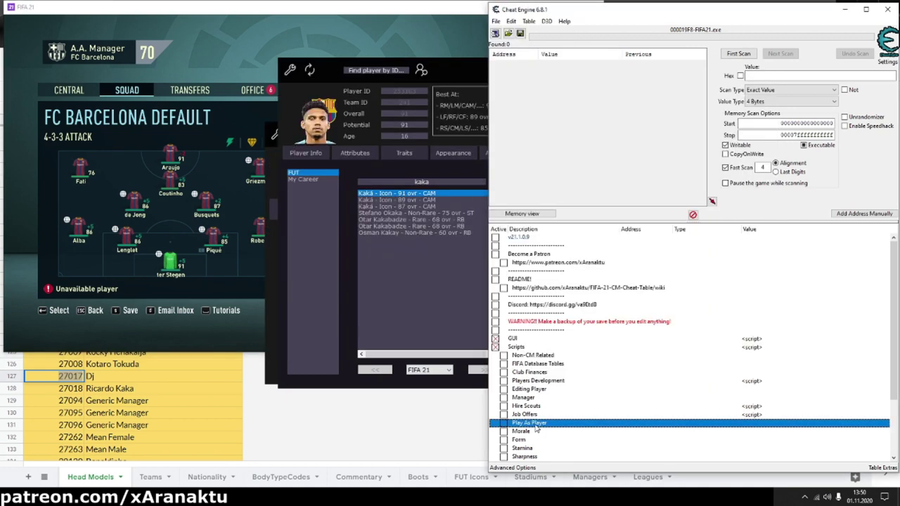
click(504, 391)
click(512, 398)
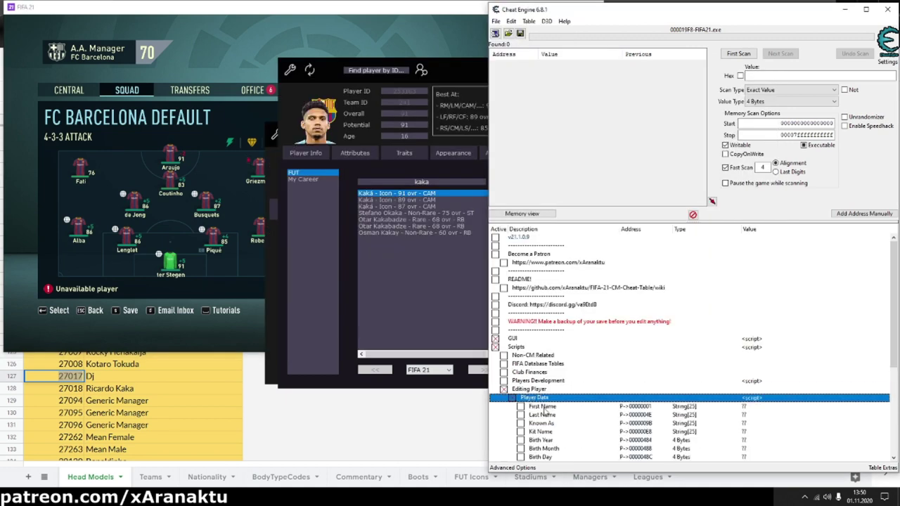
scroll(542, 412, down, 1)
In FIFA 21, find R. Araujo in the FC Barcelona list under Edit Players and open his player info for editing
click(225, 330)
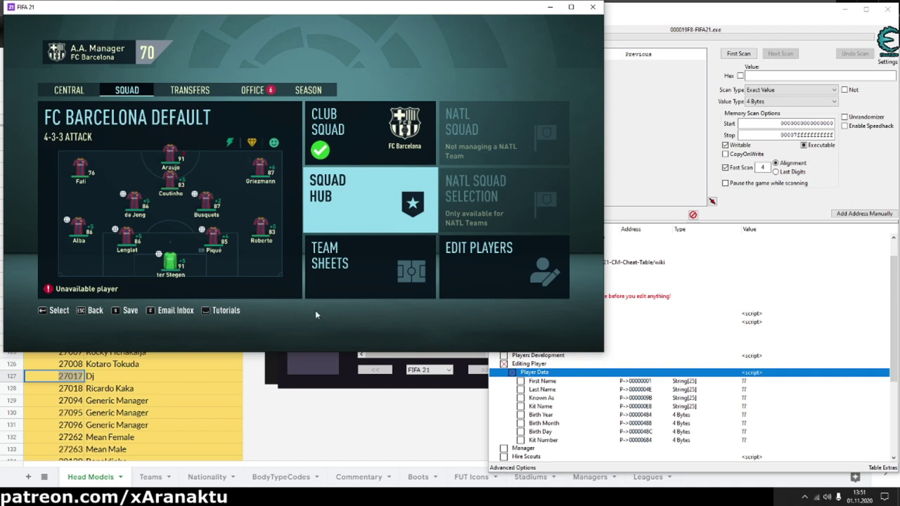
click(447, 282)
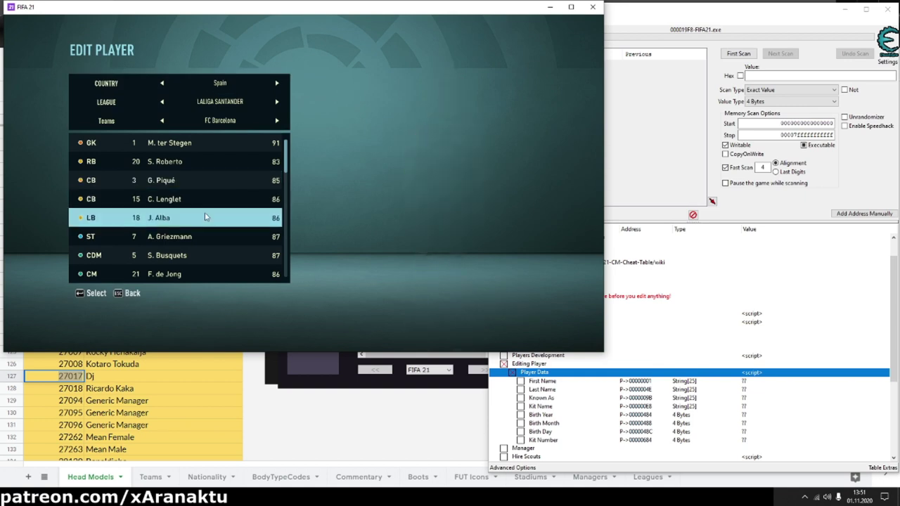
scroll(205, 279, down, 3)
scroll(205, 280, down, 7)
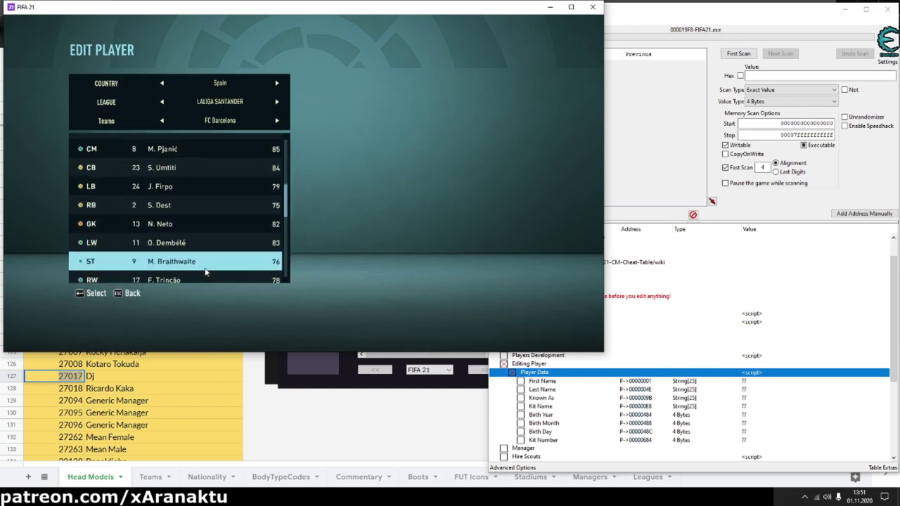
scroll(203, 276, down, 8)
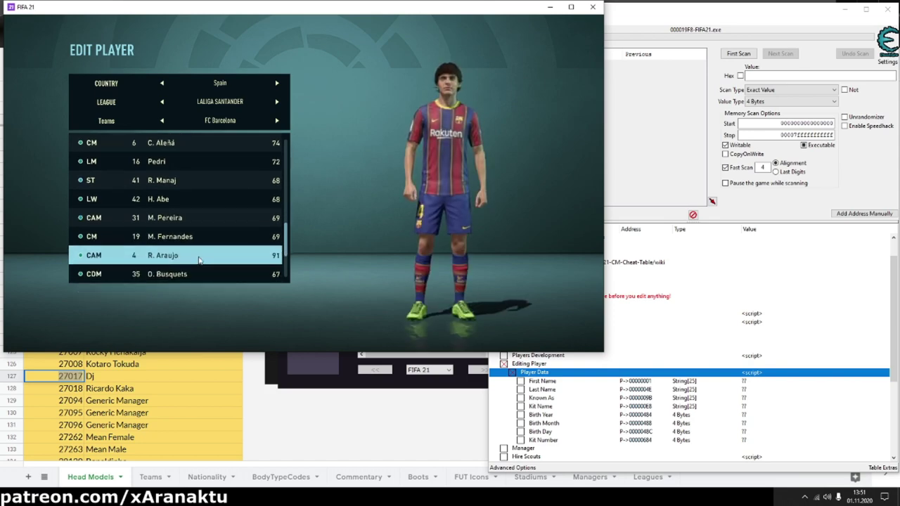
click(198, 257)
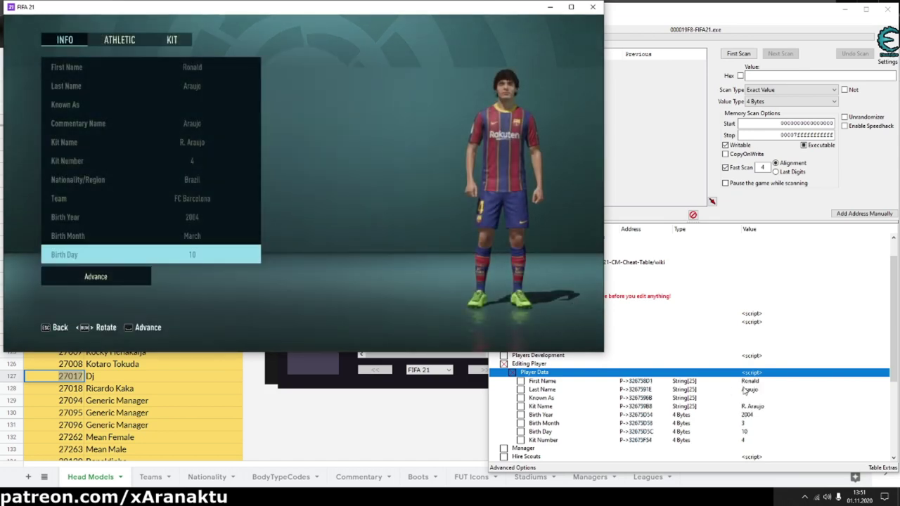
In Cheat Engine, set the edited player's First Name and Last Name values to Kaka
double_click(754, 382)
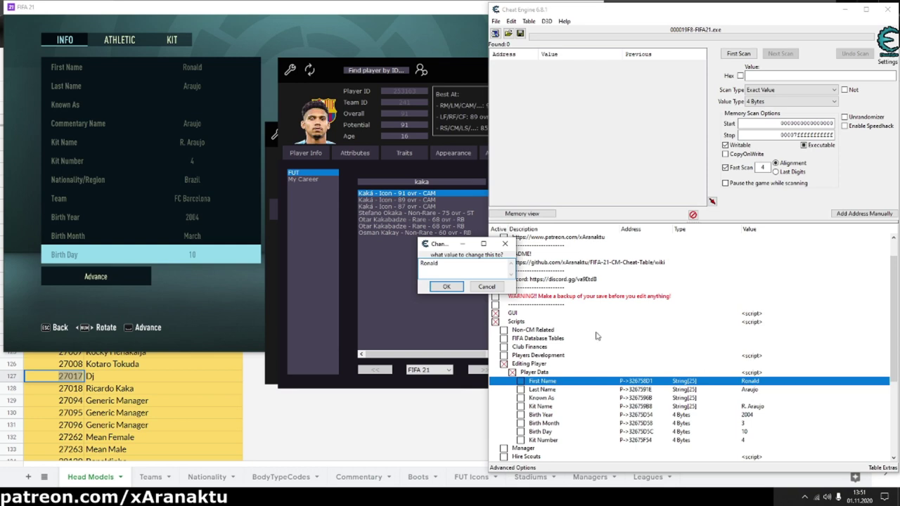
key(ctrl+a)
text(K)
click(446, 286)
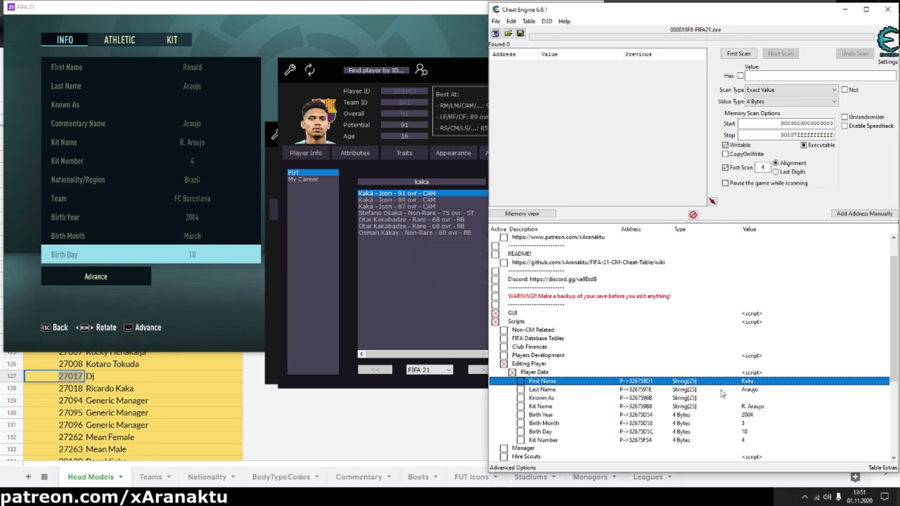
double_click(751, 389)
key(ctrl+a)
key(ctrl+v)
click(453, 287)
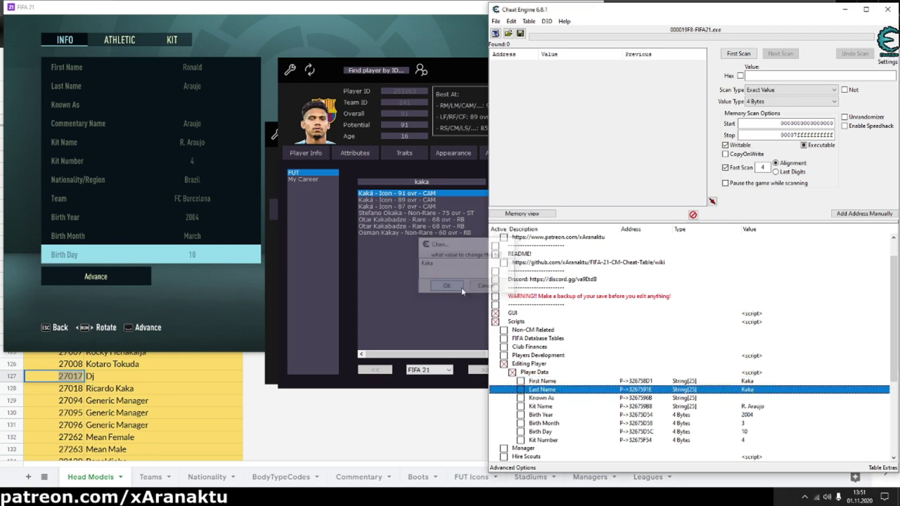
Set the edited player's Known As and Kit Name values to Kaka
double_click(749, 399)
key(ctrl+v)
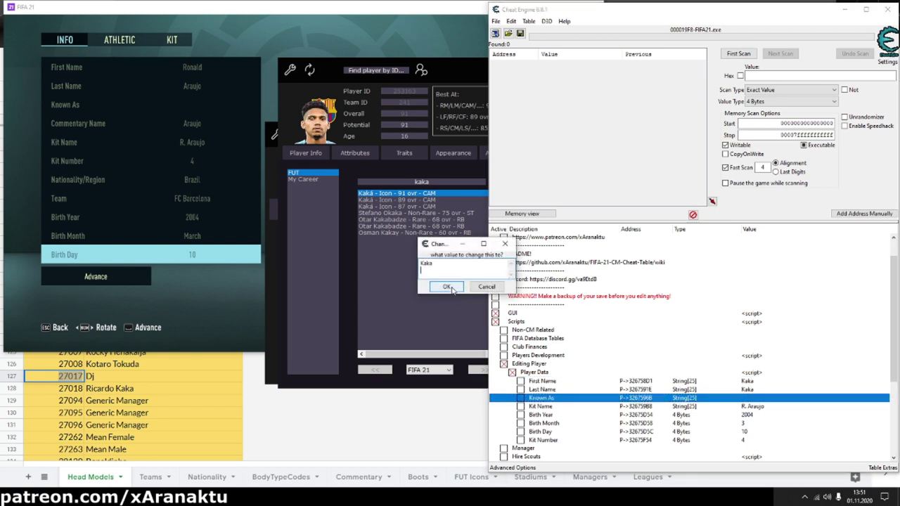
click(450, 287)
double_click(758, 409)
double_click(757, 412)
key(ctrl+a)
text(Kaka)
click(446, 287)
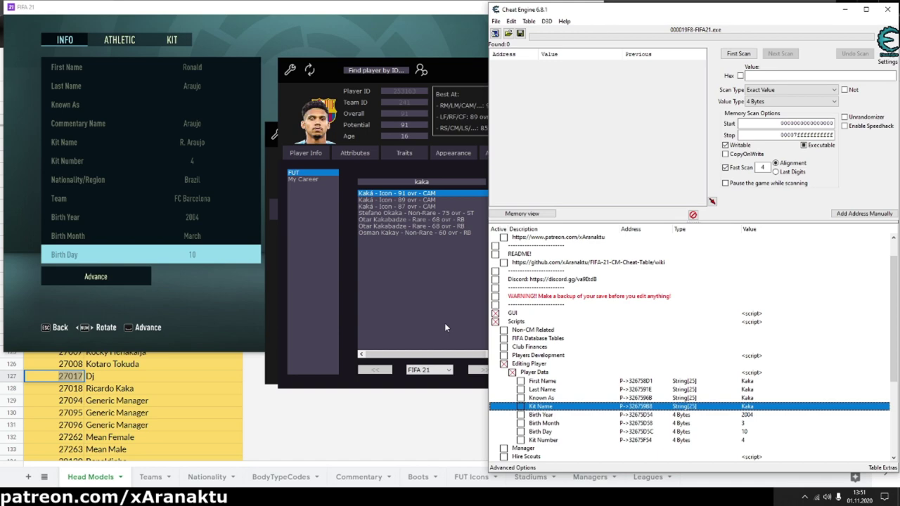
In FIFA 21, advance past the player info screen to save the edits, and open the Squad Hub
click(221, 290)
click(123, 278)
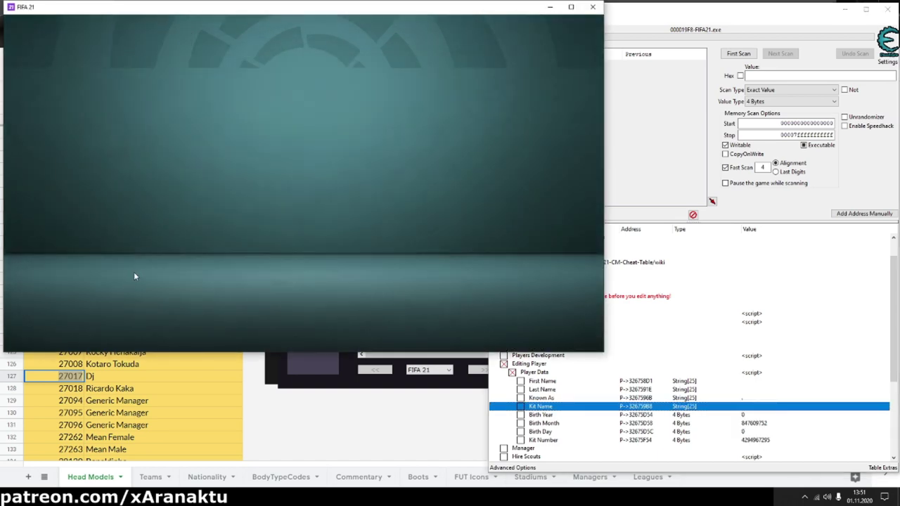
click(340, 208)
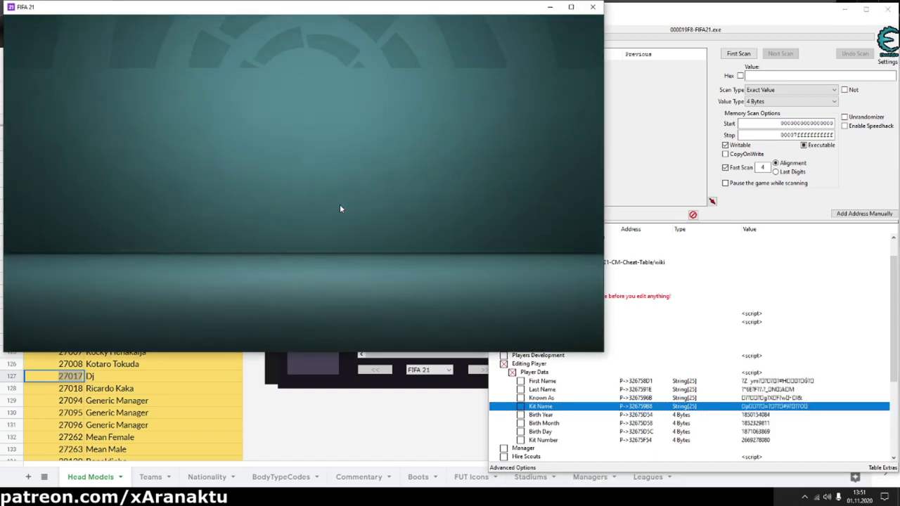
Look through the Squad Hub list for the renamed player Kaka, and return to the squad menu
key(Down)
key(Down)
key(Down)
key(Down)
key(Down)
key(Down)
key(Down)
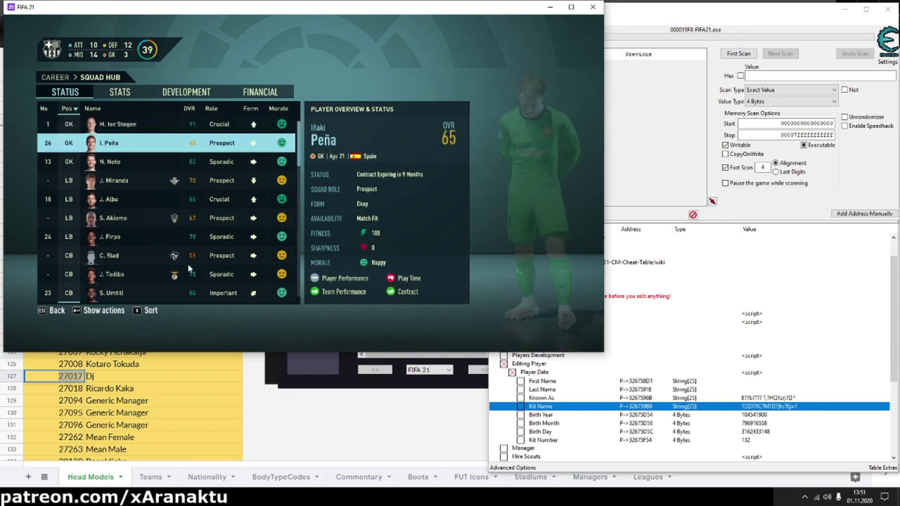
key(Down)
key(Down)
key(Down)
key(Down)
key(Down)
key(Down)
key(Down)
key(Down)
key(Down)
key(Down)
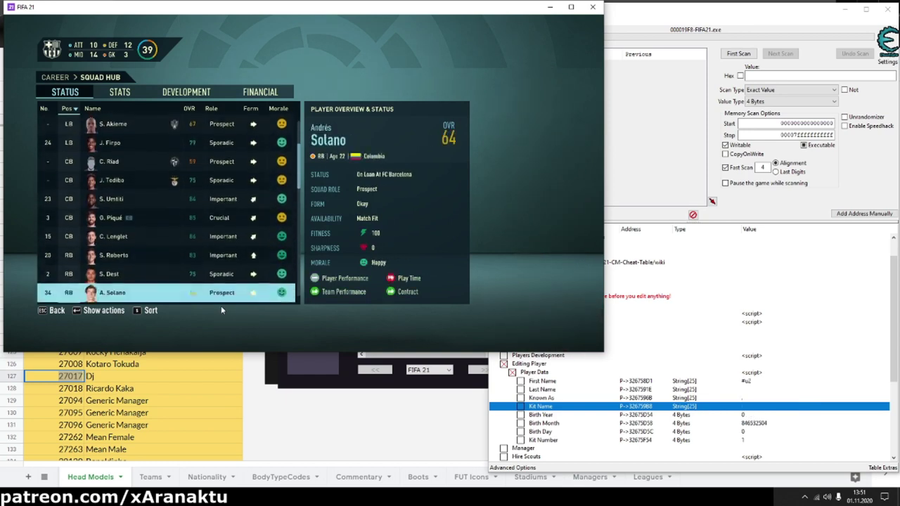
key(Down)
key(Down)
key(Down)
key(Down)
key(Down)
key(Down)
key(Down)
key(Down)
key(Down)
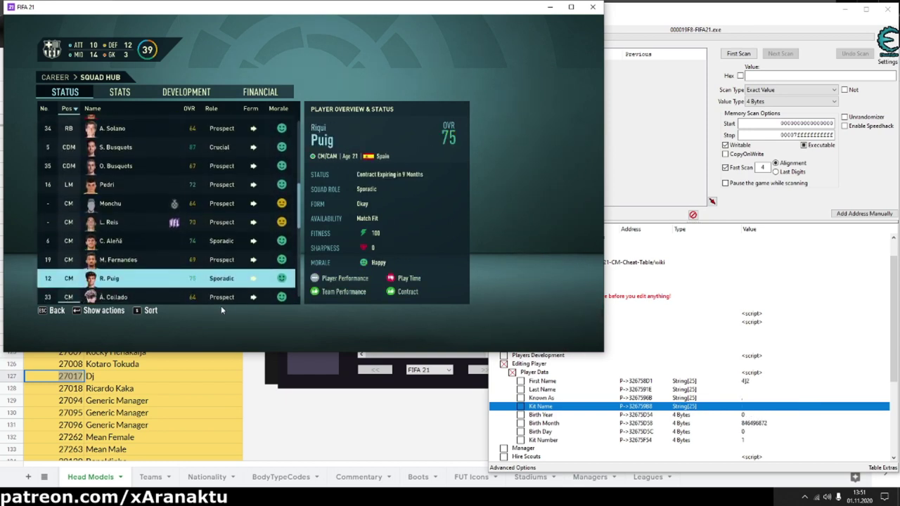
key(Down)
key(Up)
key(Up)
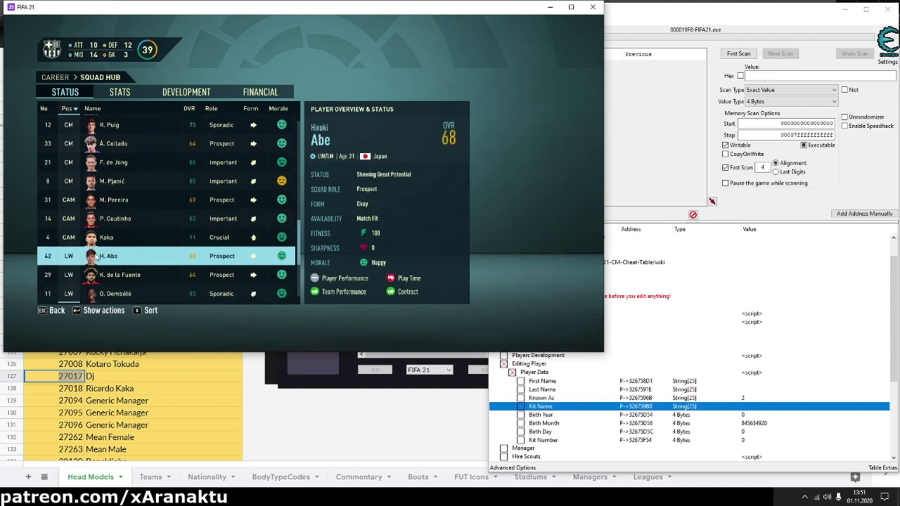
key(Escape)
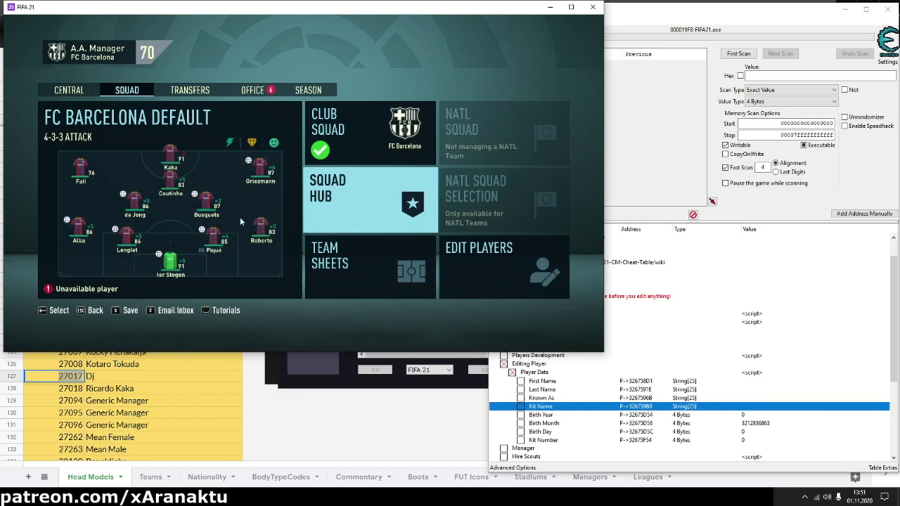
click(240, 94)
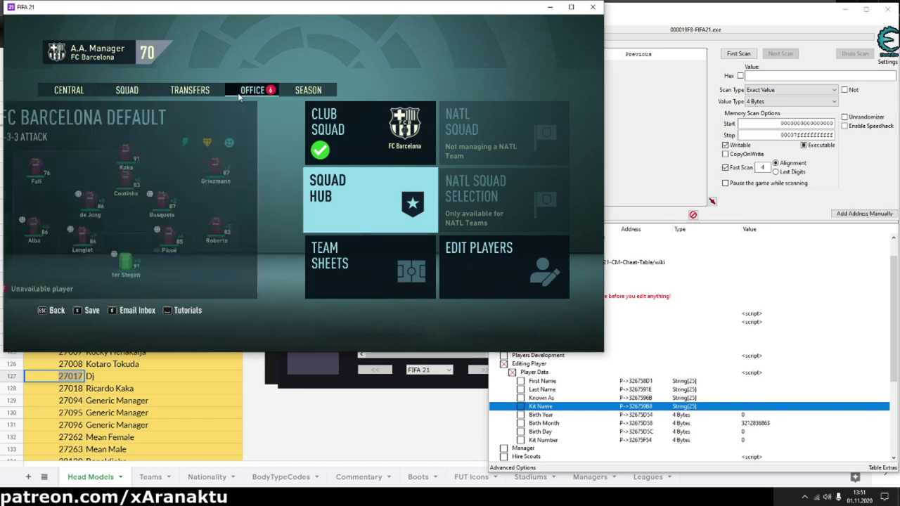
click(202, 89)
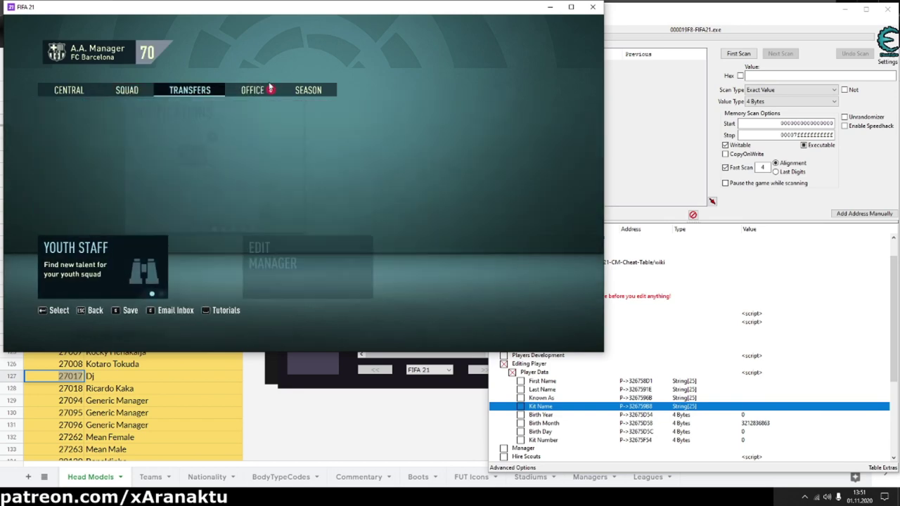
click(293, 89)
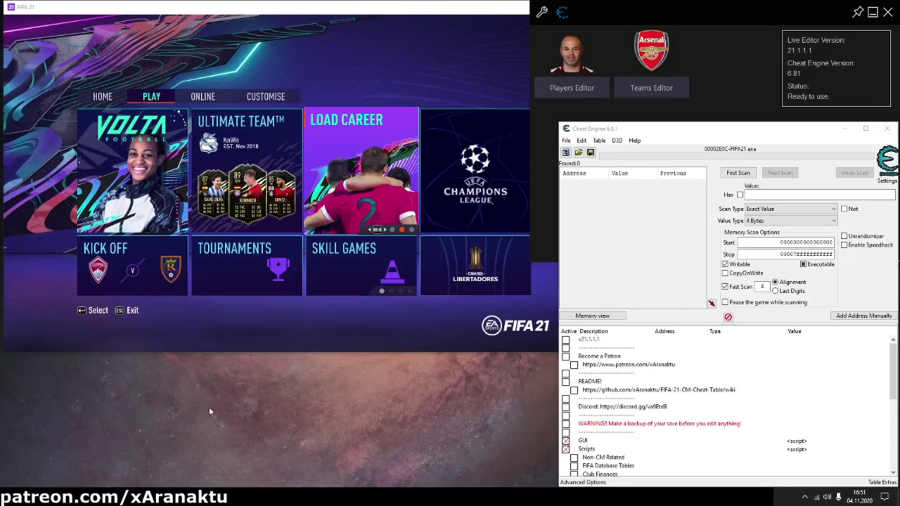
In FIFA 21, load the Cádiz CF player career and highlight the created pro, the number 9 striker, in the Squad Hub
click(389, 307)
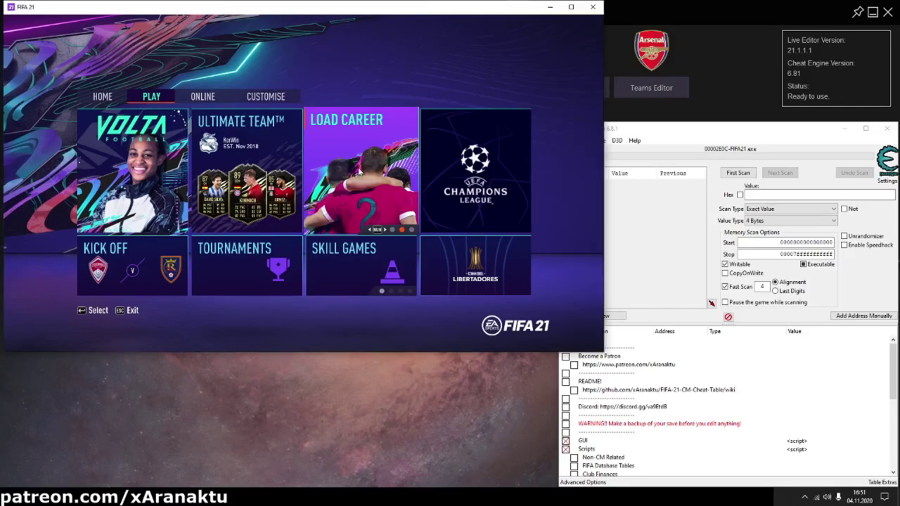
click(358, 169)
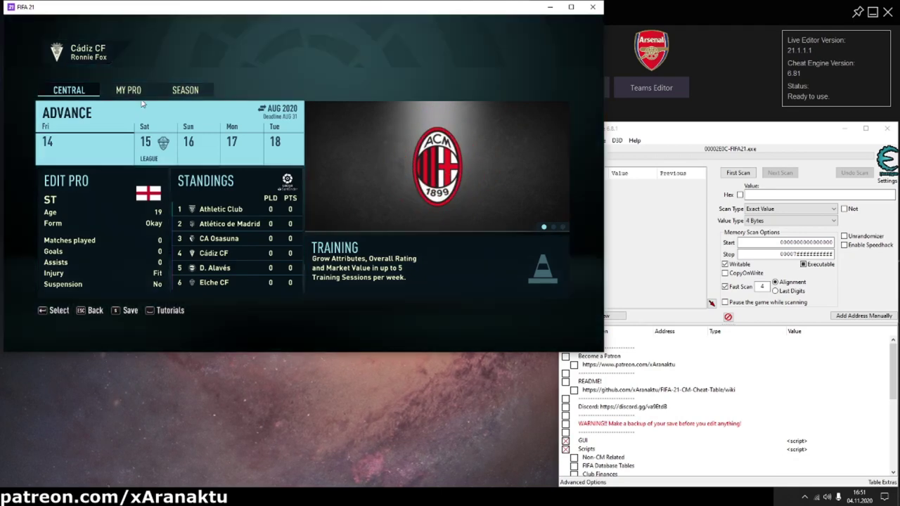
click(138, 87)
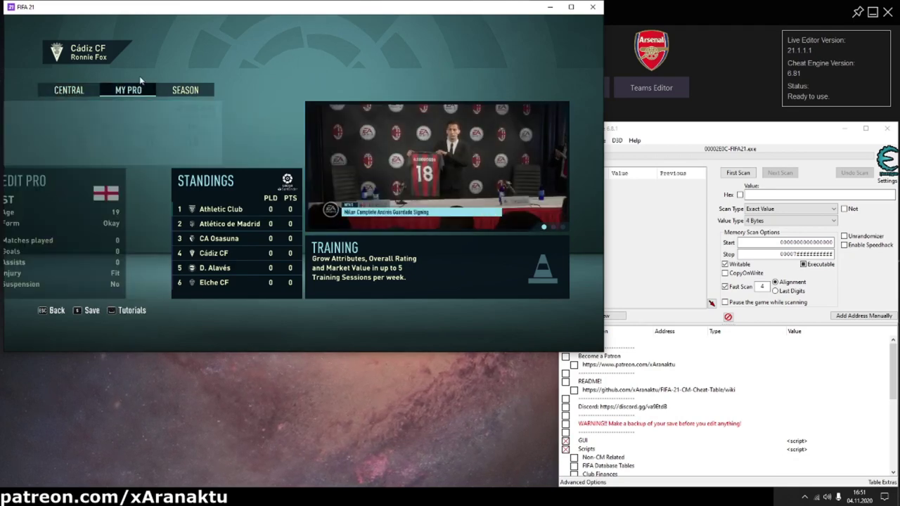
click(216, 134)
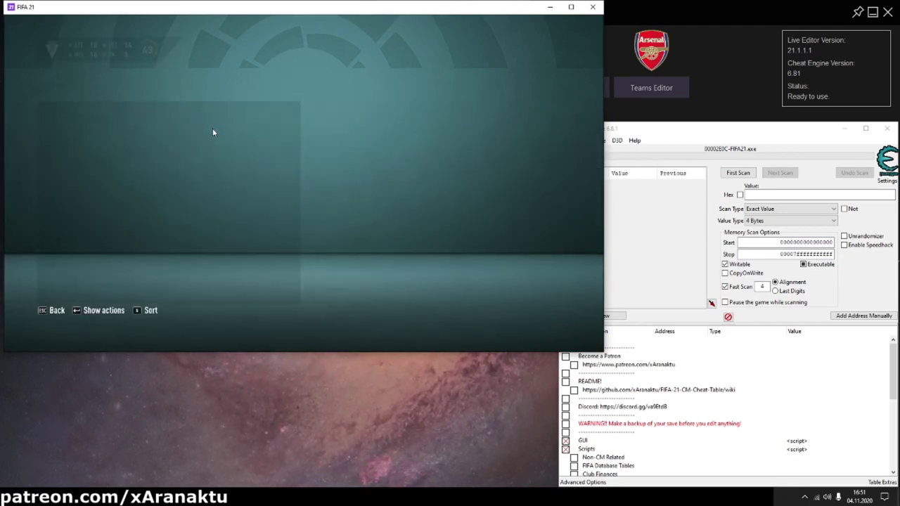
key(Down)
key(Up)
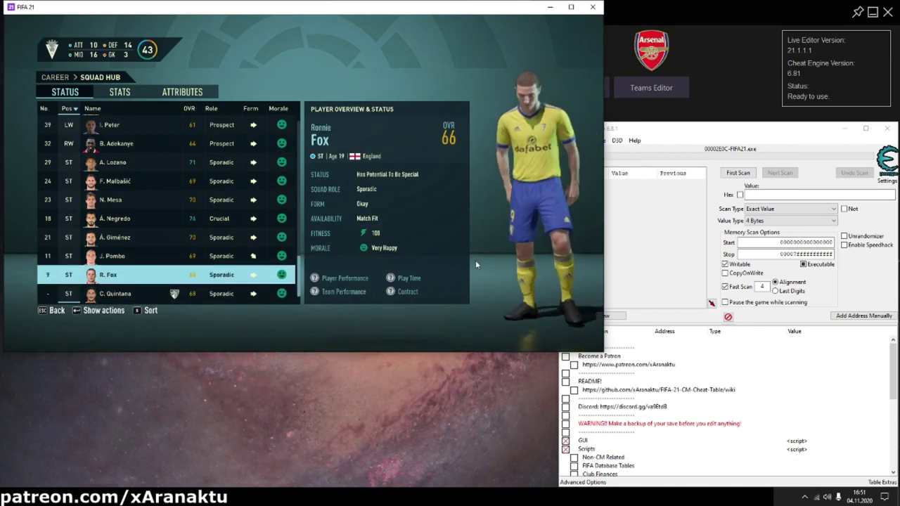
Switch to the Live Editor and open the created pro's attributes in the Players Editor, moving its window clear
click(670, 108)
click(571, 88)
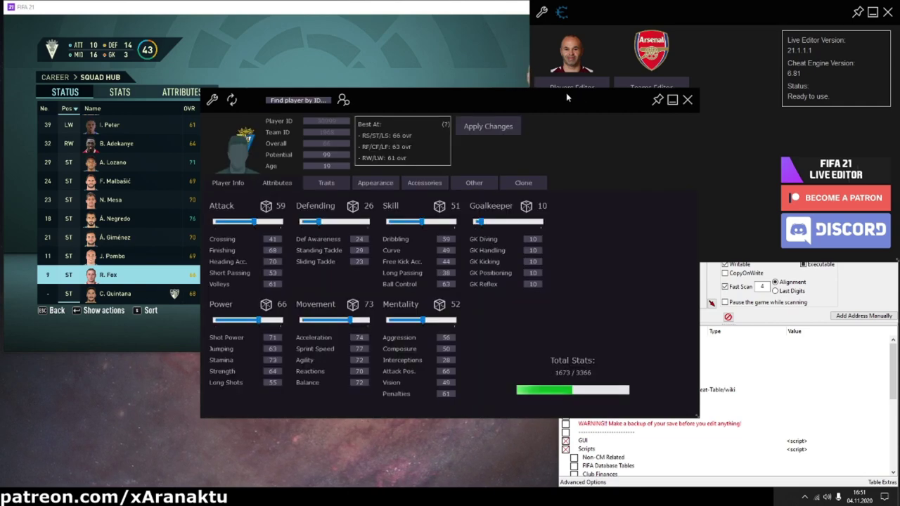
drag(414, 103, 453, 73)
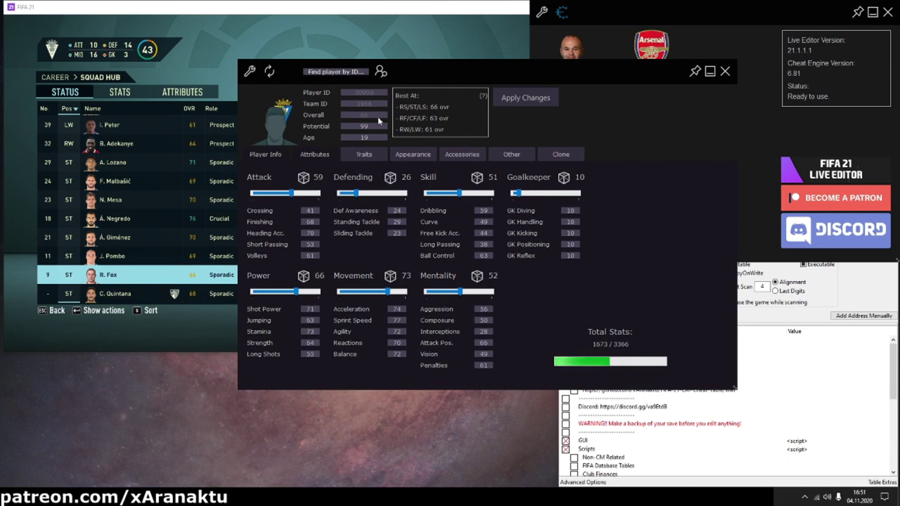
Raise the pro's Attack, Defending, Skill, Power, Movement and Mentality to 99 and Goalkeeper to 44, and apply the changes
drag(289, 192, 353, 188)
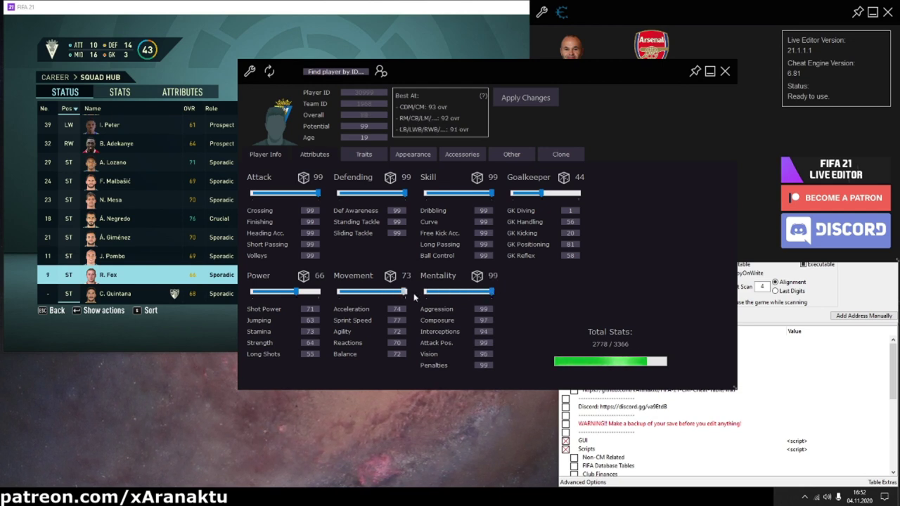
click(536, 104)
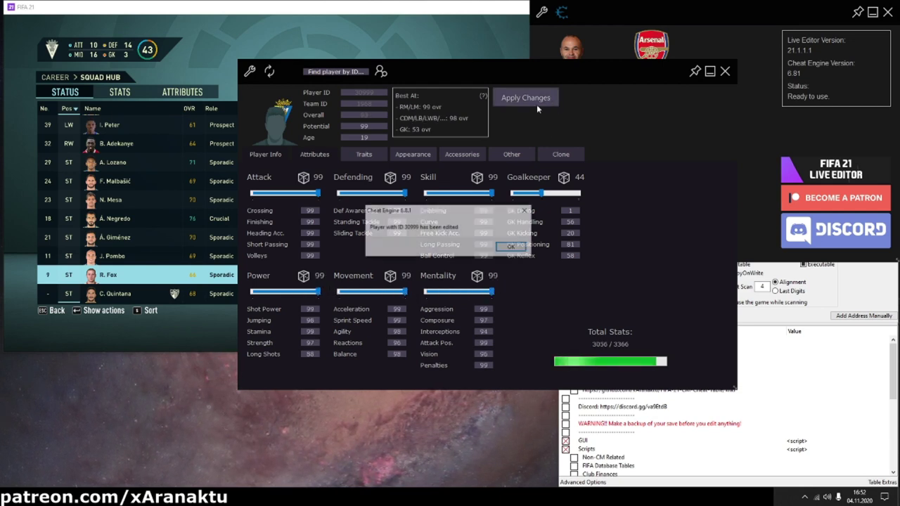
click(512, 247)
In FIFA 21, leave the Squad Hub, check the pro's overall rating on the Upcoming Targets screen, and return to the career menu
click(196, 69)
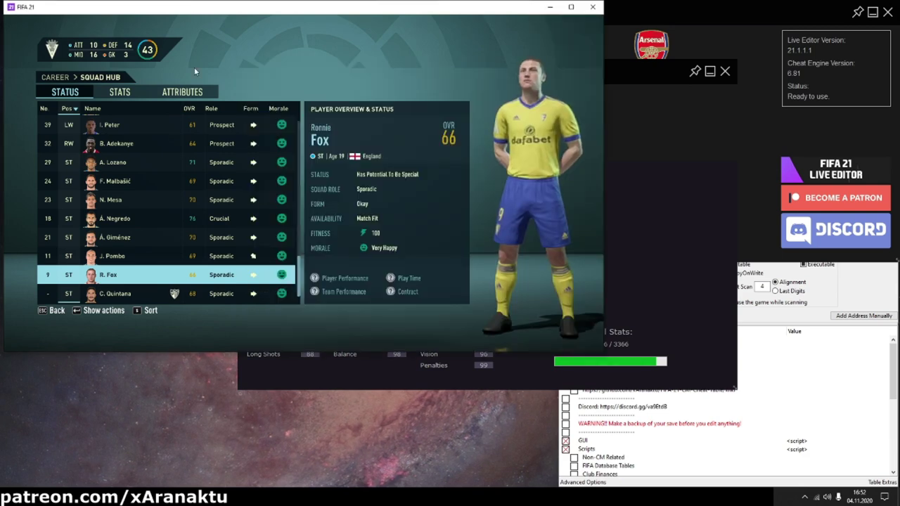
key(Escape)
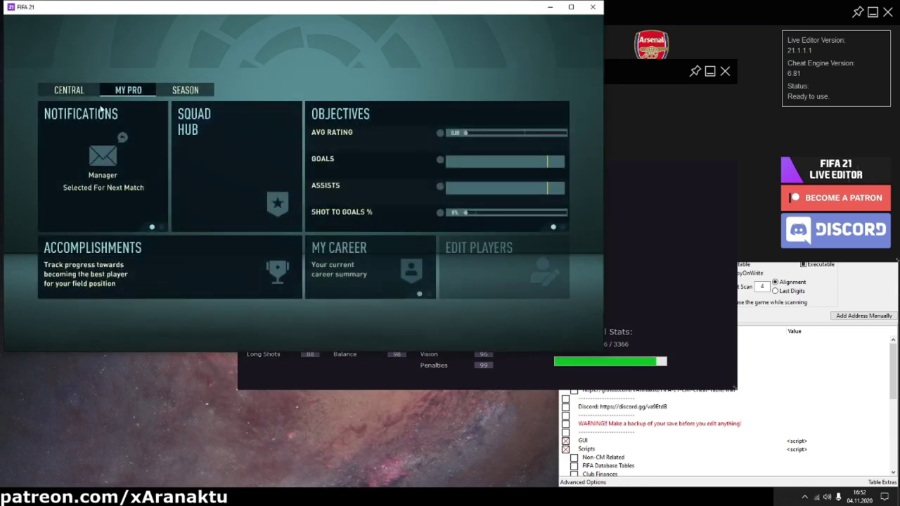
click(120, 147)
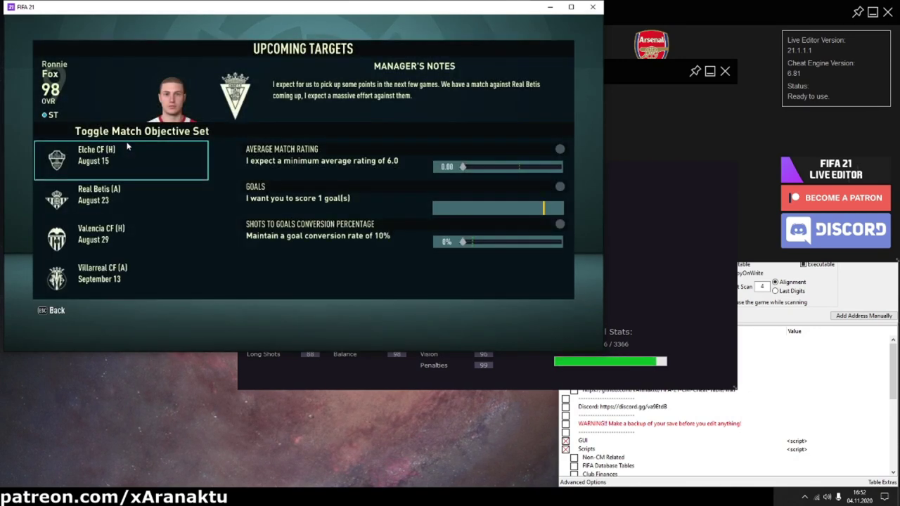
key(Escape)
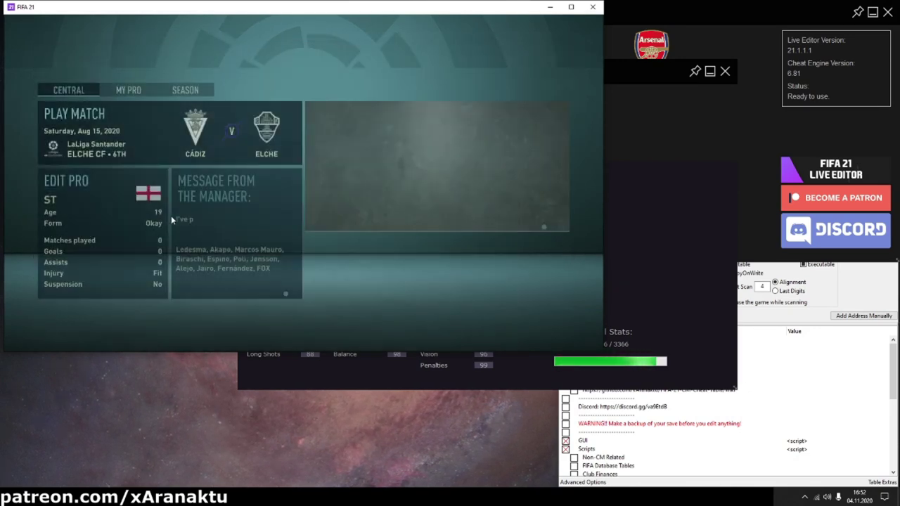
Play the Cádiz versus Elche league match as the created pro and return to the career menu
click(144, 154)
click(144, 149)
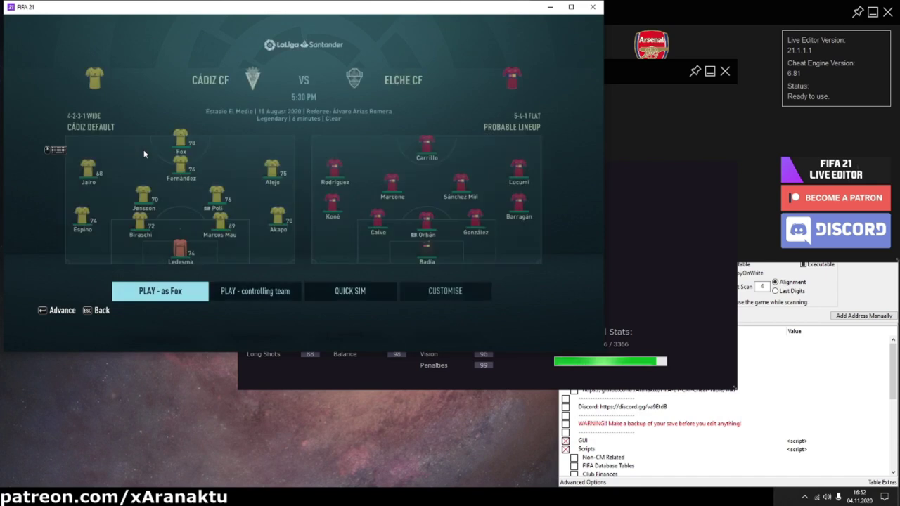
click(161, 294)
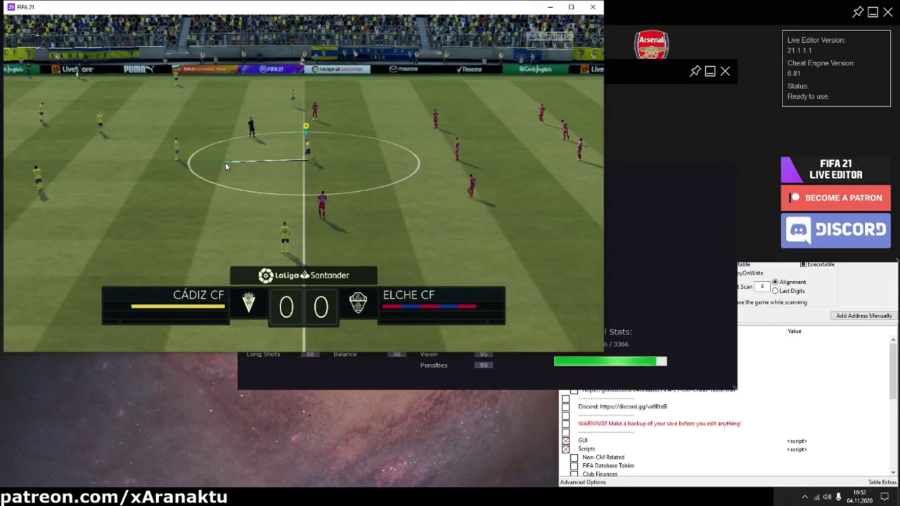
key(Escape)
key(Escape)
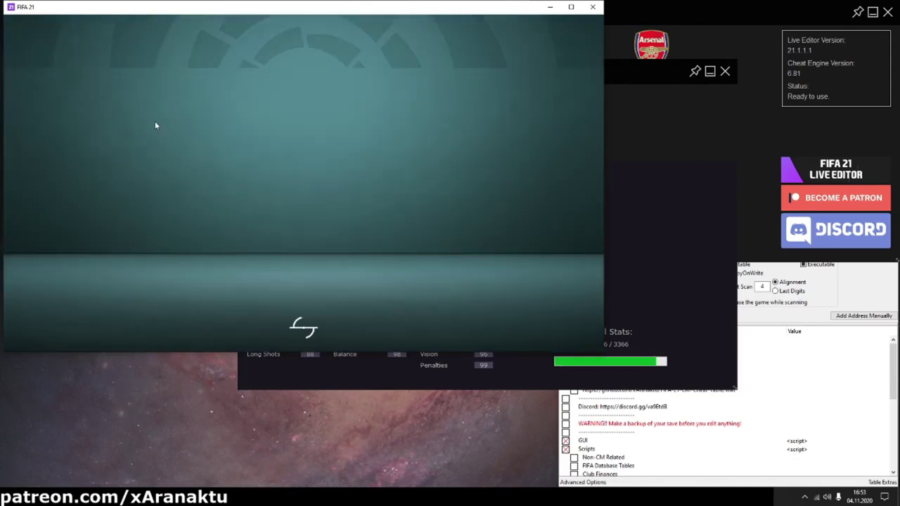
Open the Squad Hub and highlight the created pro, the number 9 striker, to check his overall rating
click(107, 90)
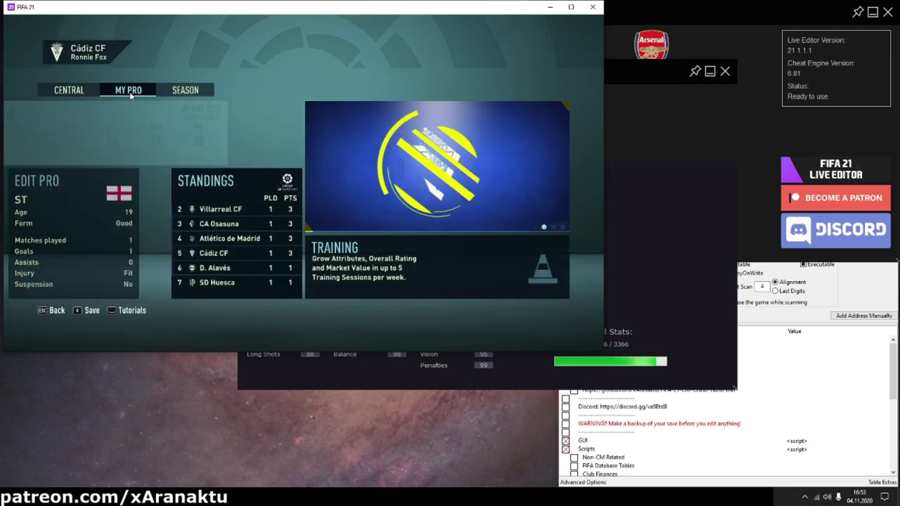
click(225, 189)
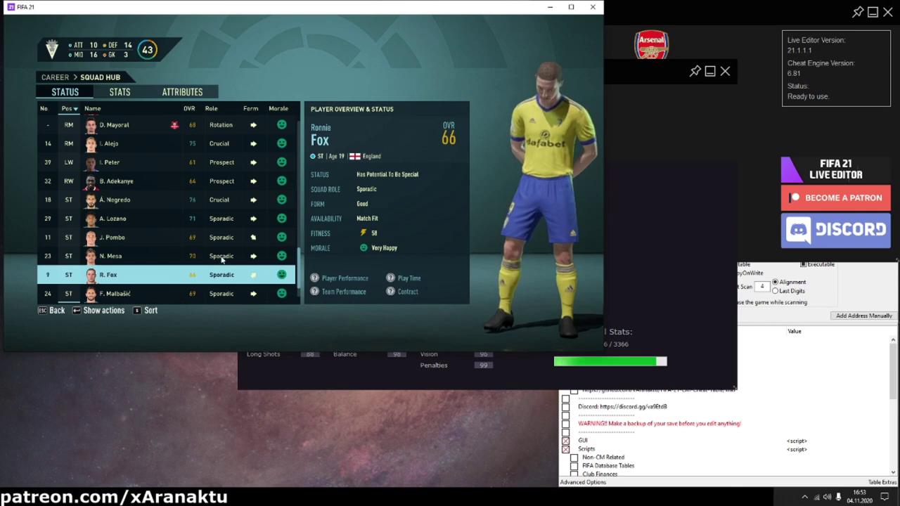
click(230, 291)
click(229, 239)
In the Live Editor, reload the pro's data, raise Goalkeeper to 66 and all other attribute groups to 99, and apply the changes
click(616, 205)
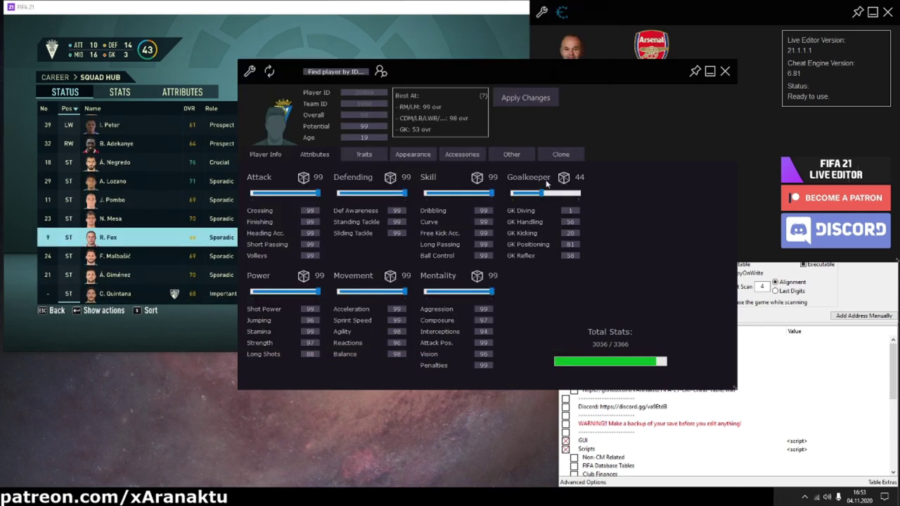
click(271, 71)
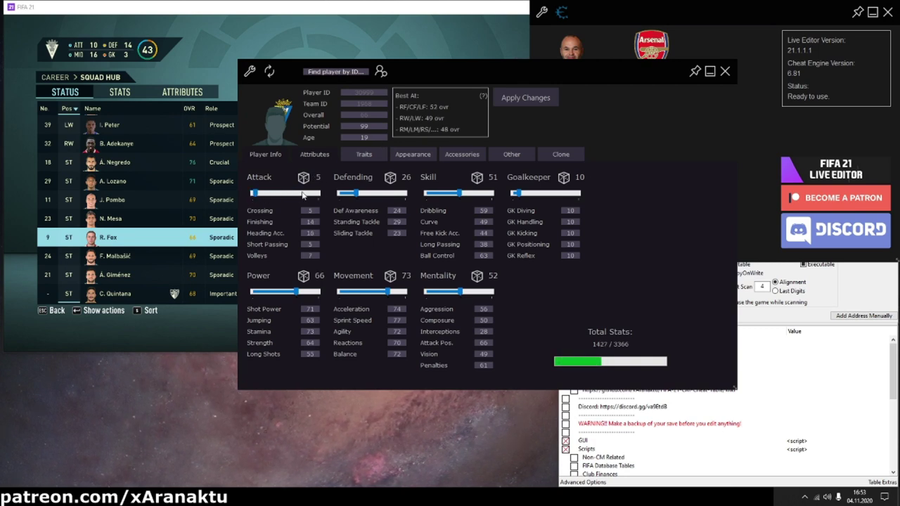
drag(337, 196, 407, 195)
drag(460, 194, 495, 194)
drag(519, 194, 515, 194)
click(563, 180)
drag(460, 291, 494, 292)
mouse_move(388, 292)
mouse_down()
mouse_move(345, 292)
mouse_move(405, 291)
mouse_up()
drag(296, 291, 273, 294)
click(538, 100)
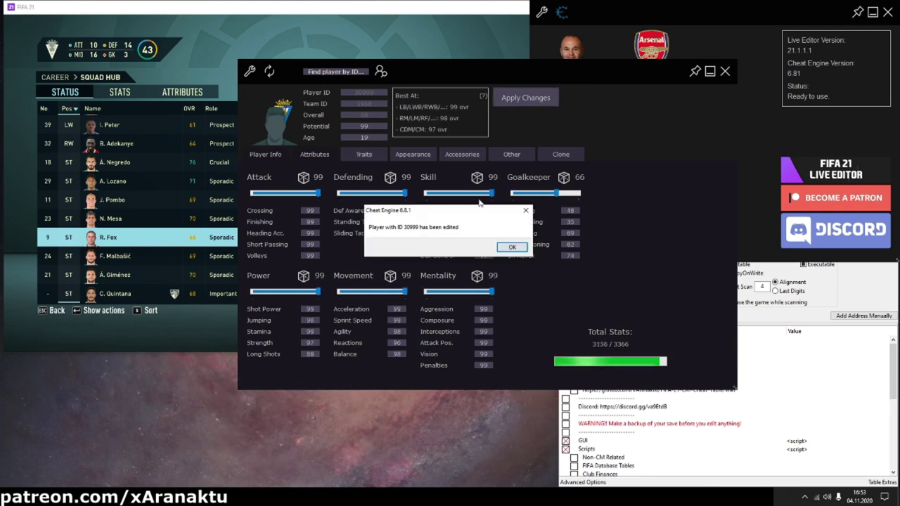
click(511, 247)
In FIFA 21, reopen the Squad Hub to check the created pro's overall rating and return to the career menu
click(45, 309)
click(44, 309)
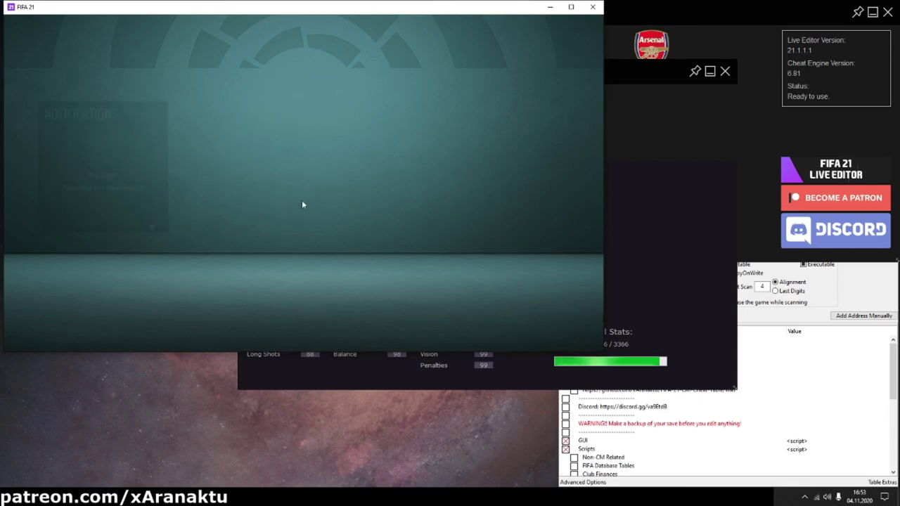
click(291, 174)
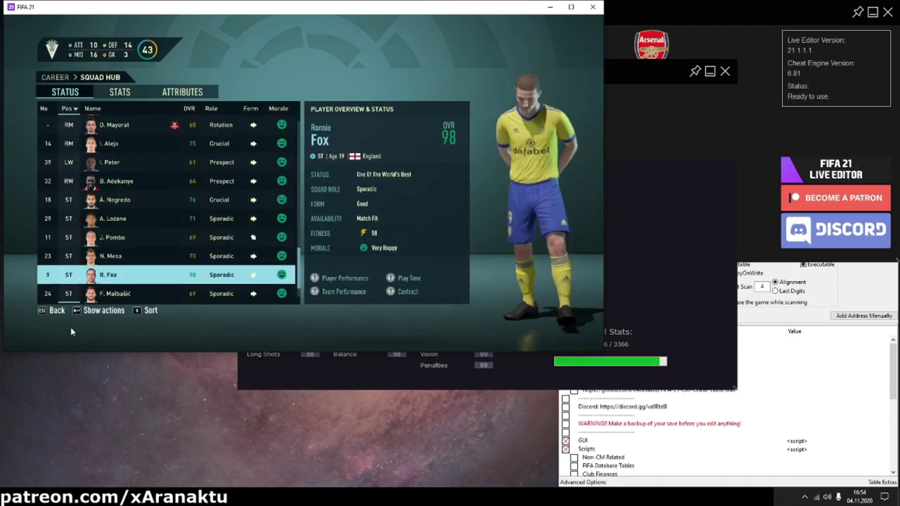
click(47, 311)
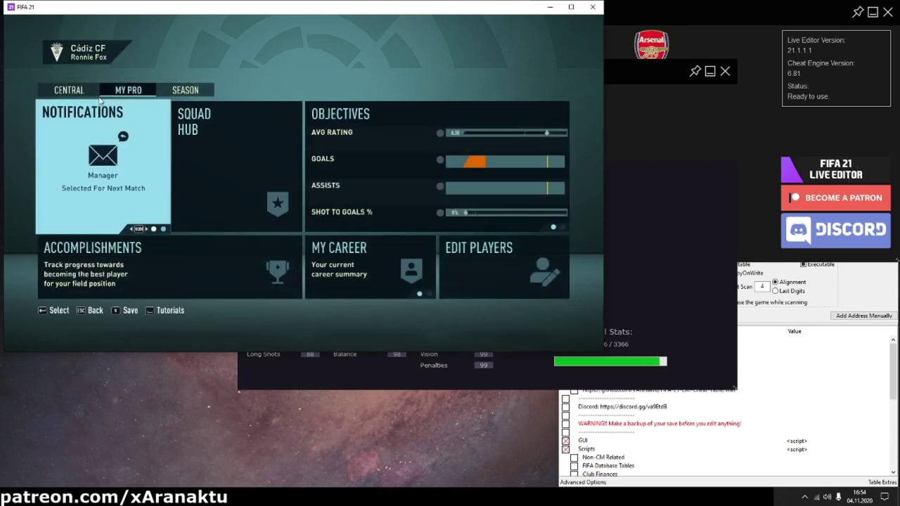
Open Edit Pro from the career's Central section, view the pro's info, and advance out of it
click(87, 91)
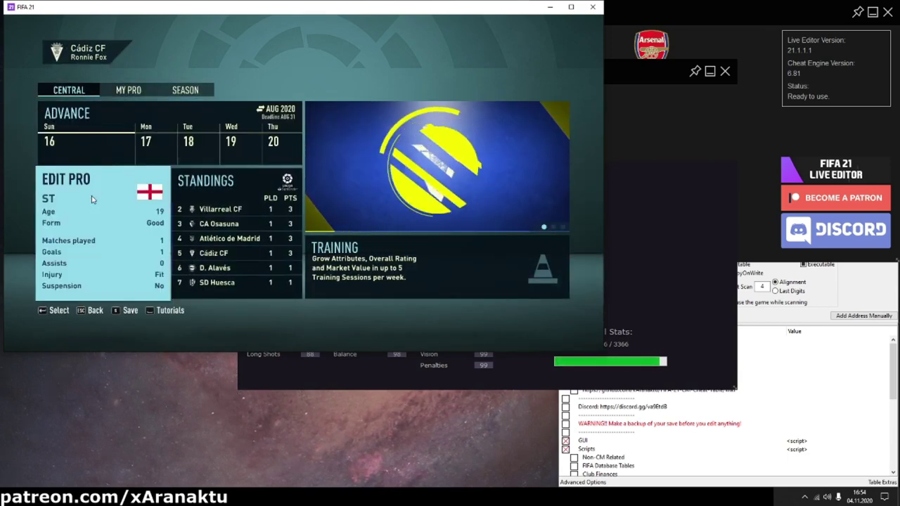
click(91, 199)
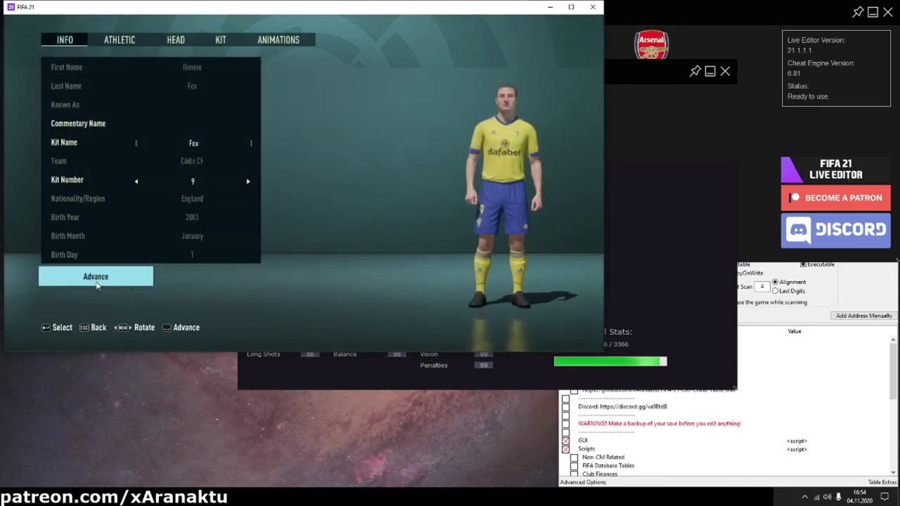
click(104, 278)
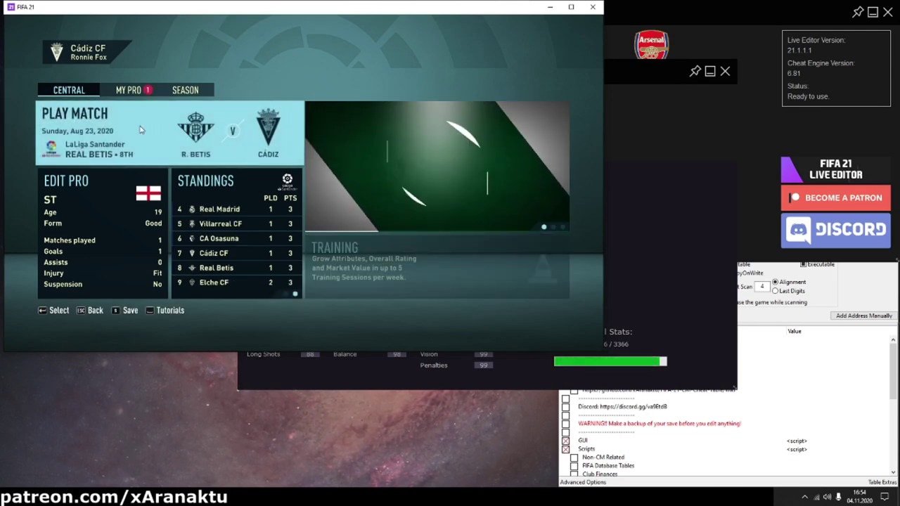
Start the Real Betis match as the created pro, take him off the field, and choose to watch the rest of the match
click(141, 130)
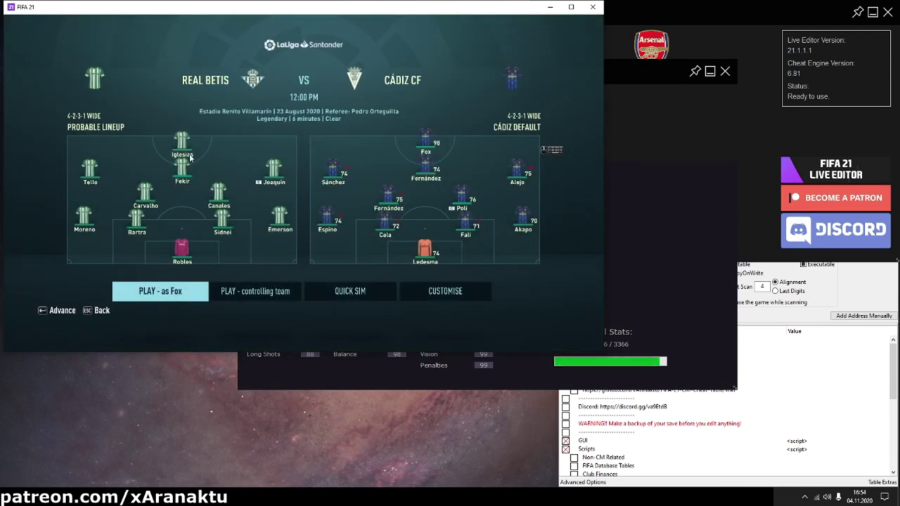
click(177, 297)
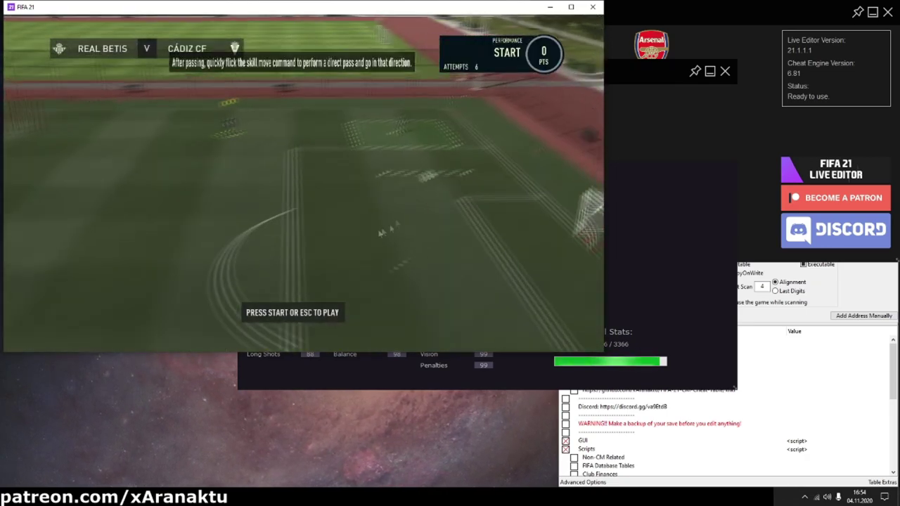
key(Escape)
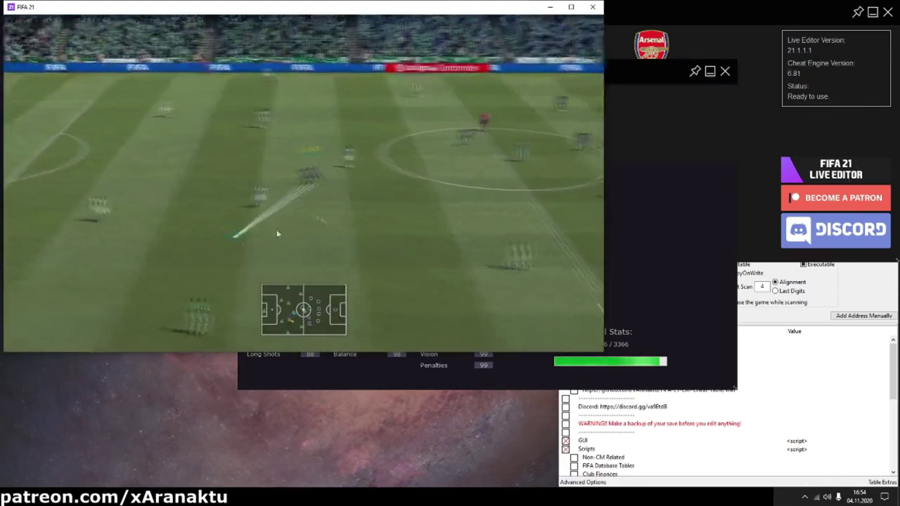
key(Escape)
click(465, 268)
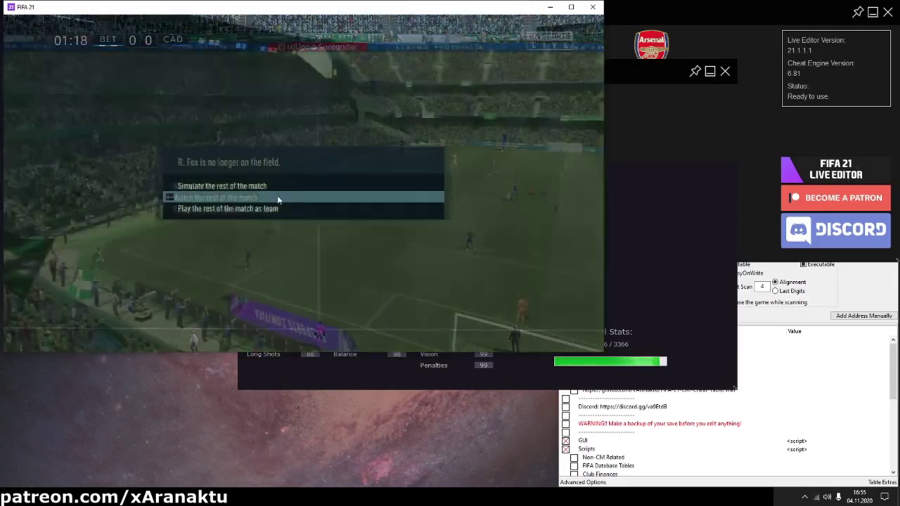
click(277, 199)
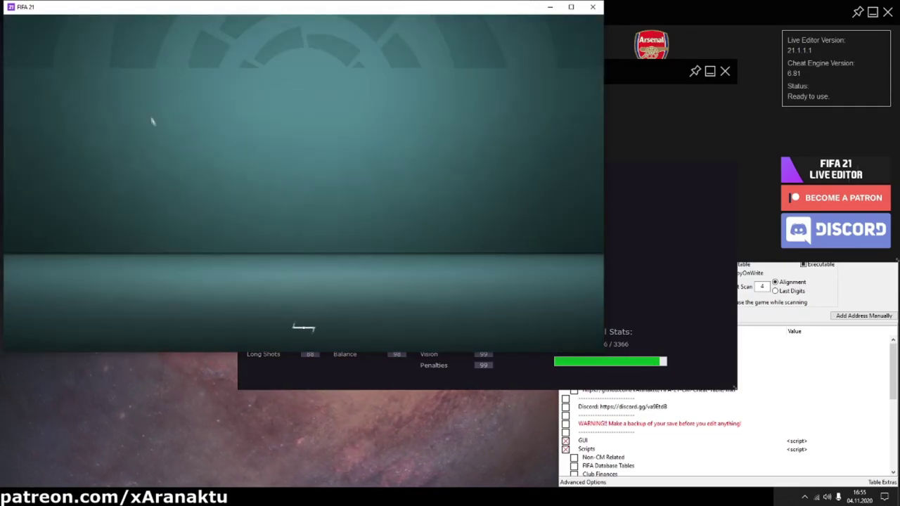
Recheck the created pro's rating in the Squad Hub and reload his data in the Live Editor's Players Editor
click(128, 91)
click(301, 158)
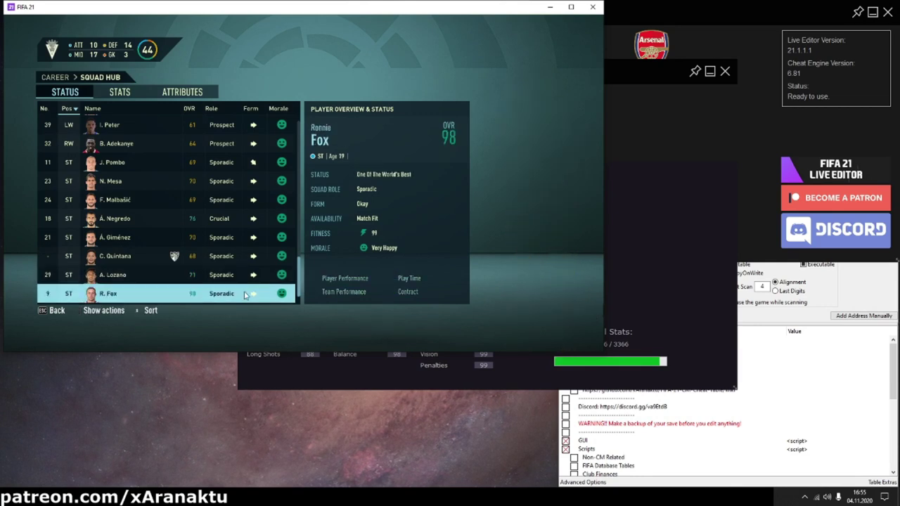
click(660, 264)
click(270, 72)
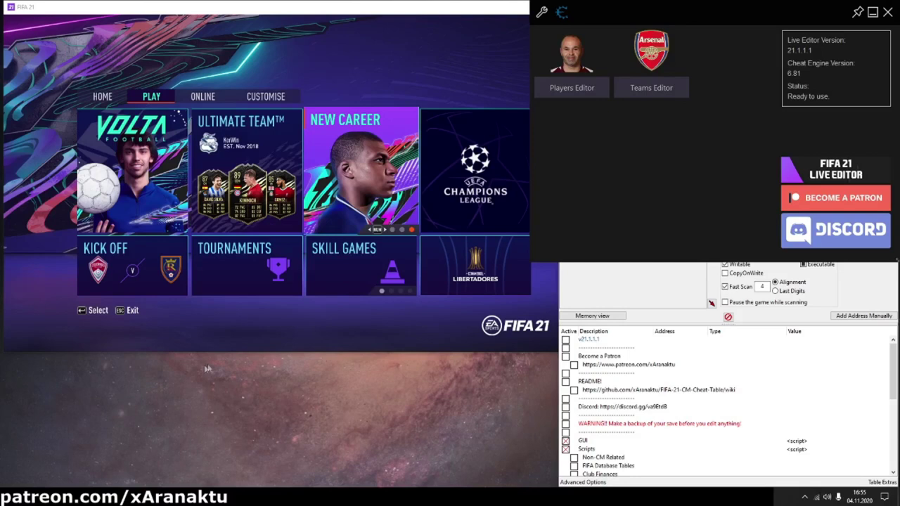
From the FIFA 21 main menu, open Team Sheets under the customisation options and select FC Barcelona to show its squad
click(341, 329)
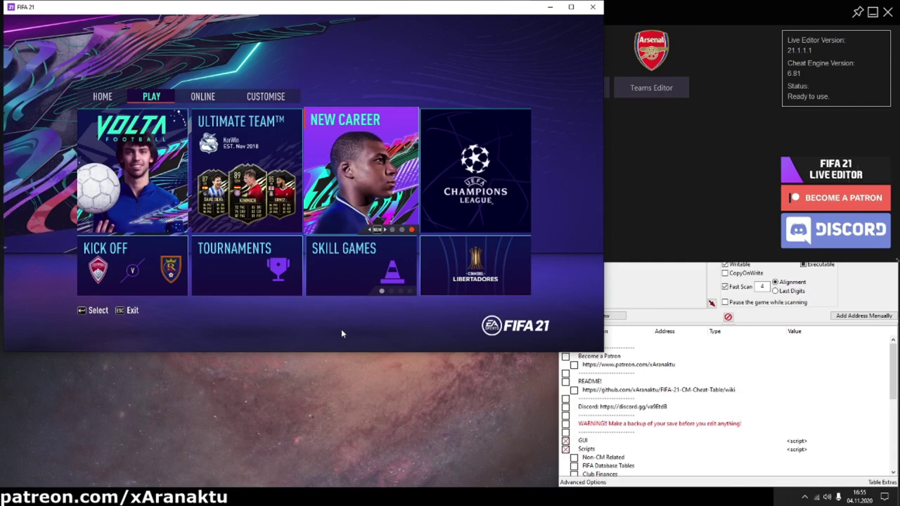
click(257, 97)
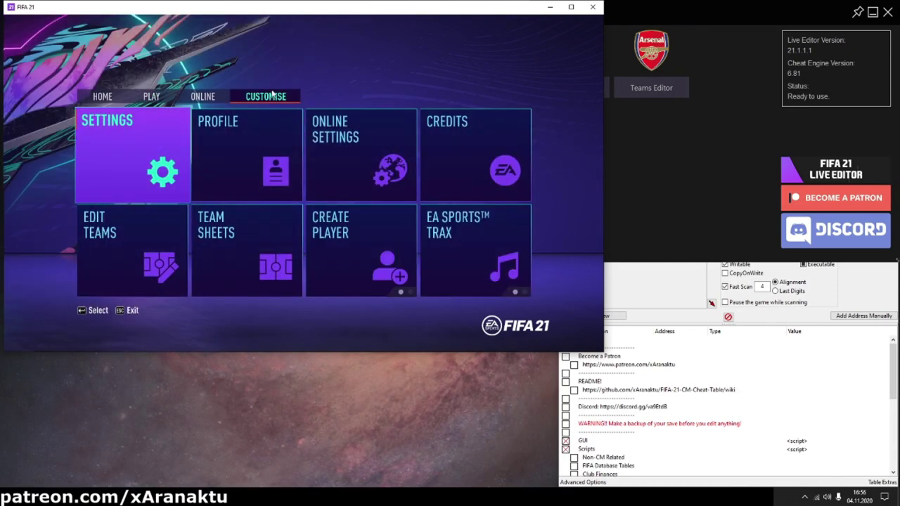
click(256, 221)
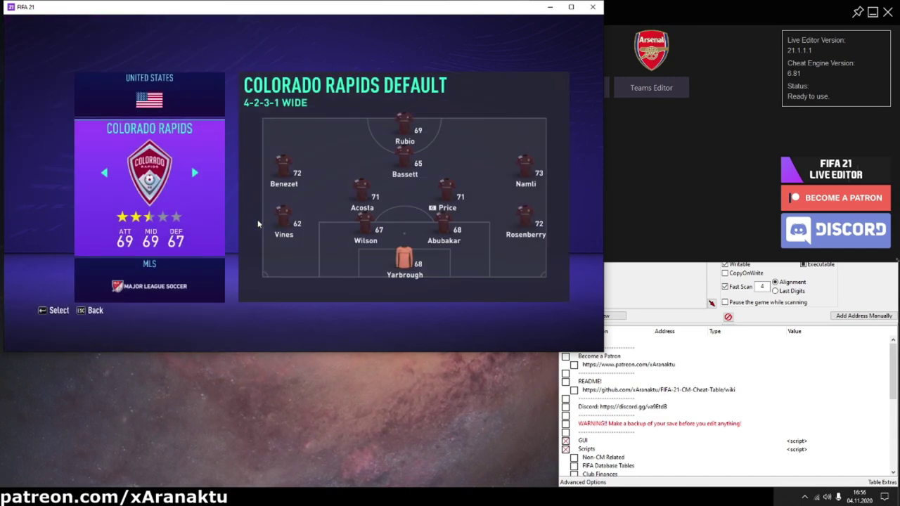
key(Up)
key(Left)
key(Left)
key(Left)
key(Left)
key(Left)
key(Left)
key(Left)
key(Left)
key(Left)
key(Left)
key(Left)
key(Left)
key(Left)
key(Left)
key(Left)
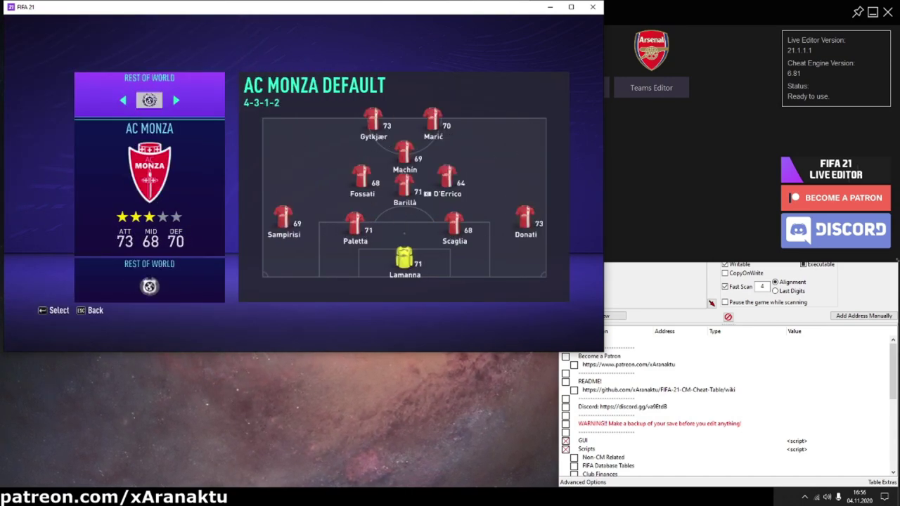
key(Left)
key(Left)
key(Left)
key(Left)
key(Left)
key(Left)
key(Left)
key(Left)
key(Left)
key(Left)
key(Down)
key(Right)
key(Right)
key(Right)
key(Right)
key(Right)
key(Right)
key(Down)
key(Return)
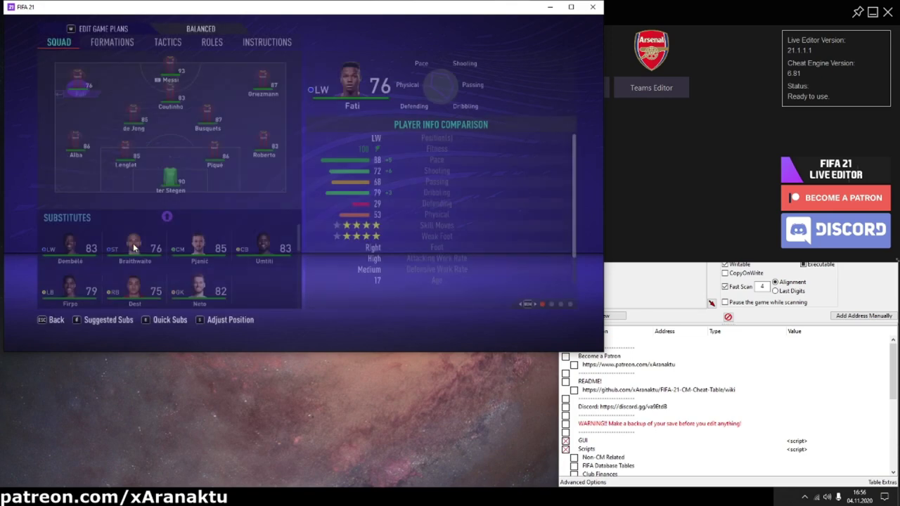
Open Messi in the Live Editor's Players Editor, select Griezmann in the game's squad, and reload the editor with his data
click(696, 152)
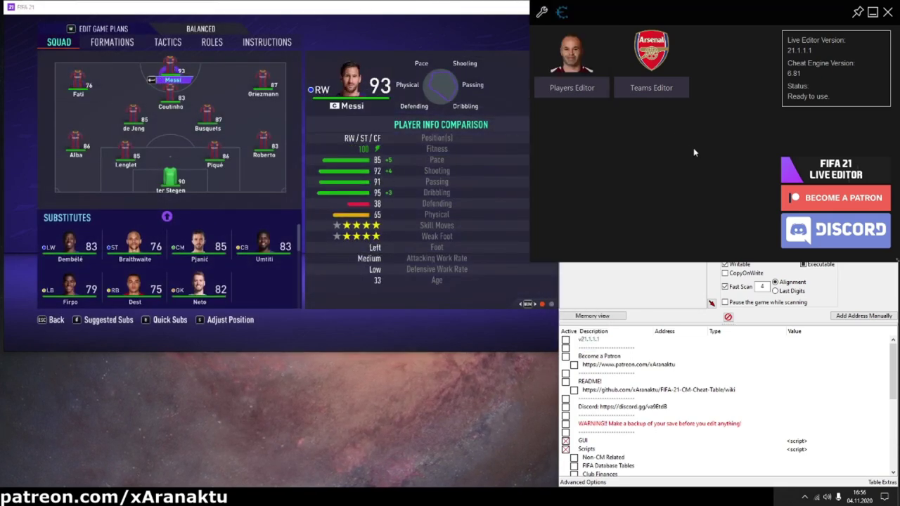
click(573, 90)
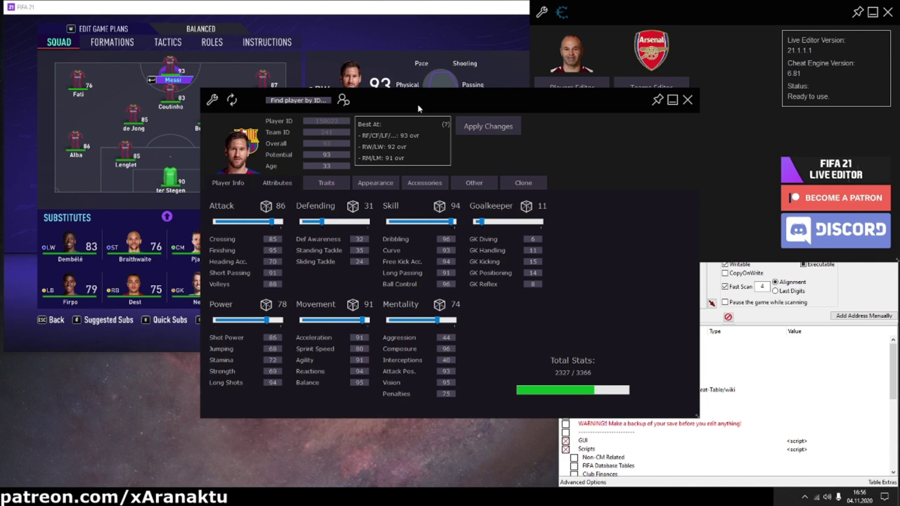
click(253, 59)
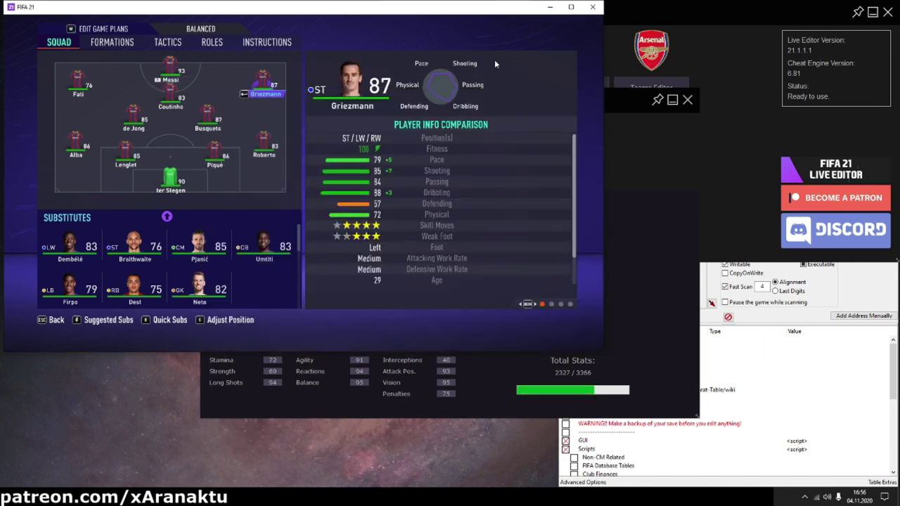
click(703, 157)
click(232, 100)
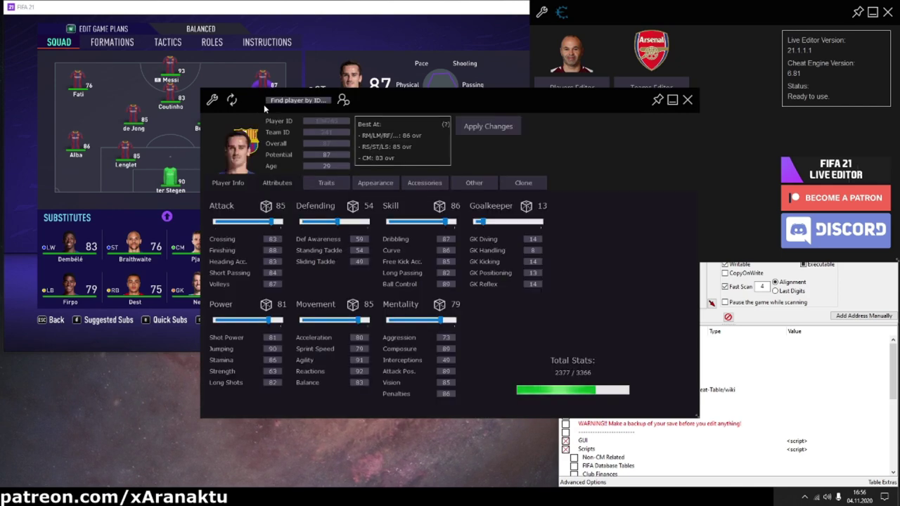
Select Messi in the Barcelona squad, reload his data in the Players Editor, set his age to 16, and apply the change
click(246, 39)
click(246, 39)
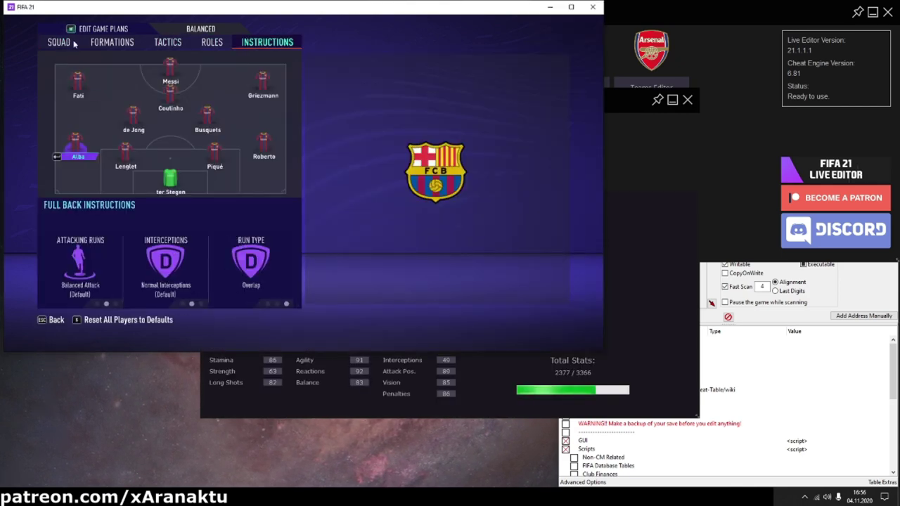
click(71, 41)
click(649, 162)
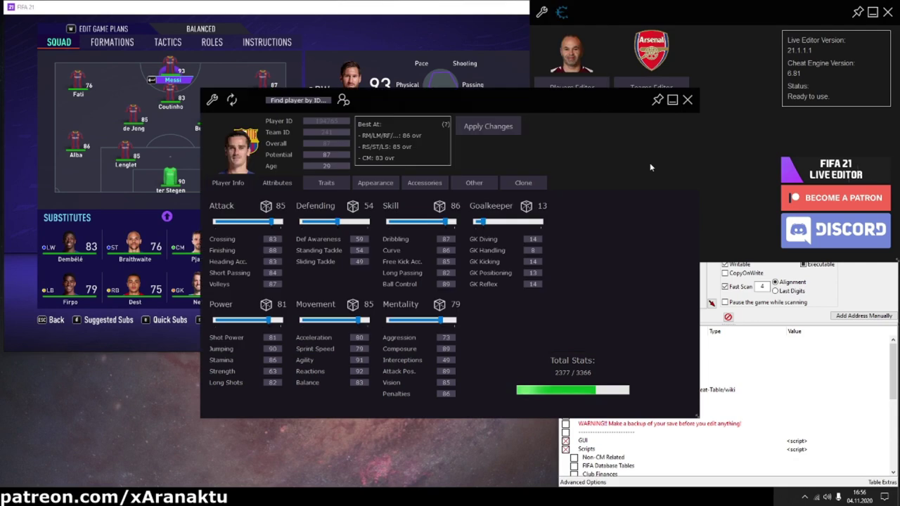
click(234, 101)
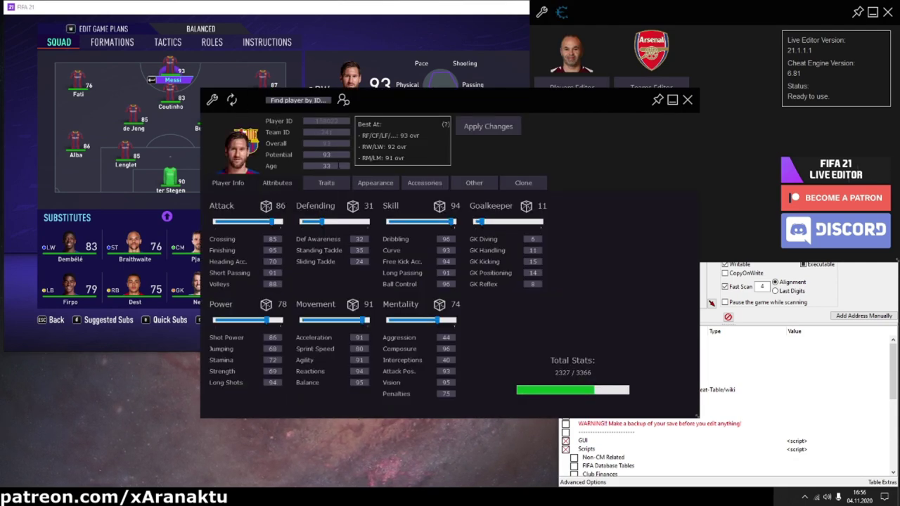
click(490, 131)
click(512, 248)
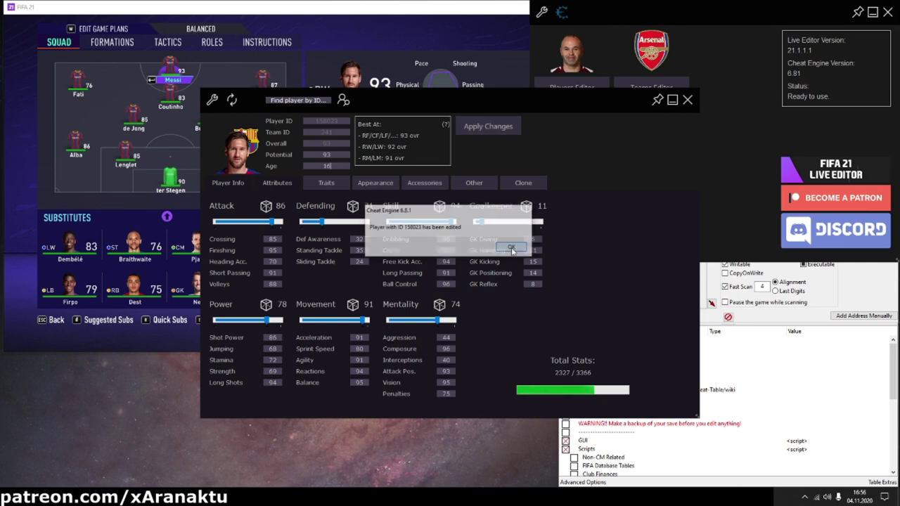
Select Busquets in the Barcelona squad and reload the Live Editor's Players Editor with his data
click(176, 145)
key(Down)
key(Down)
key(Down)
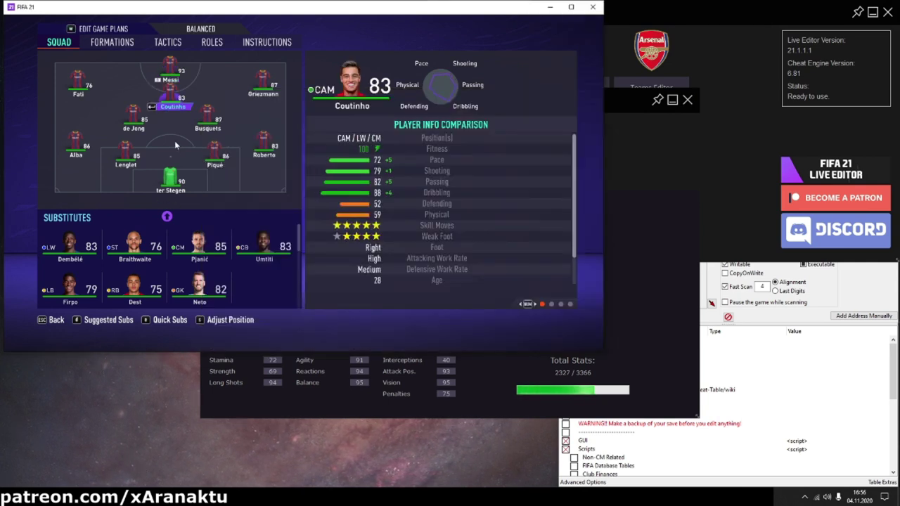
key(Up)
key(Left)
key(Down)
key(Right)
click(635, 158)
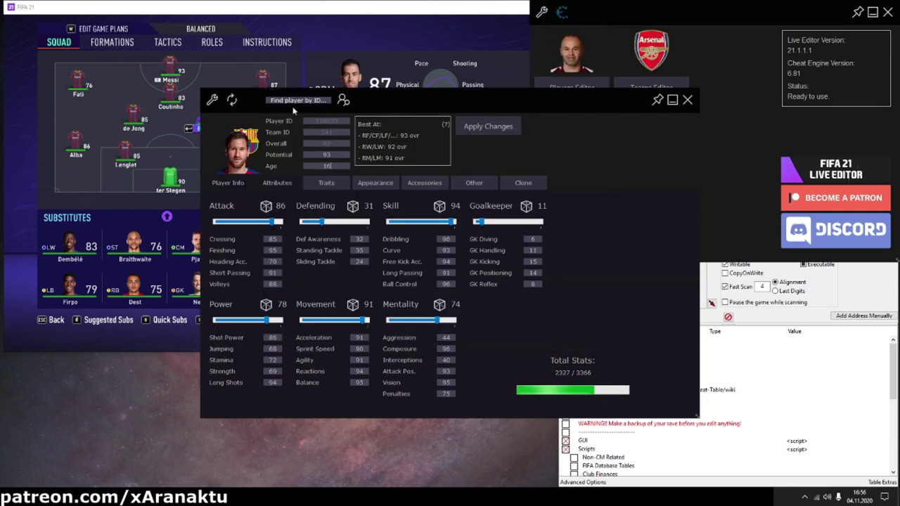
click(232, 100)
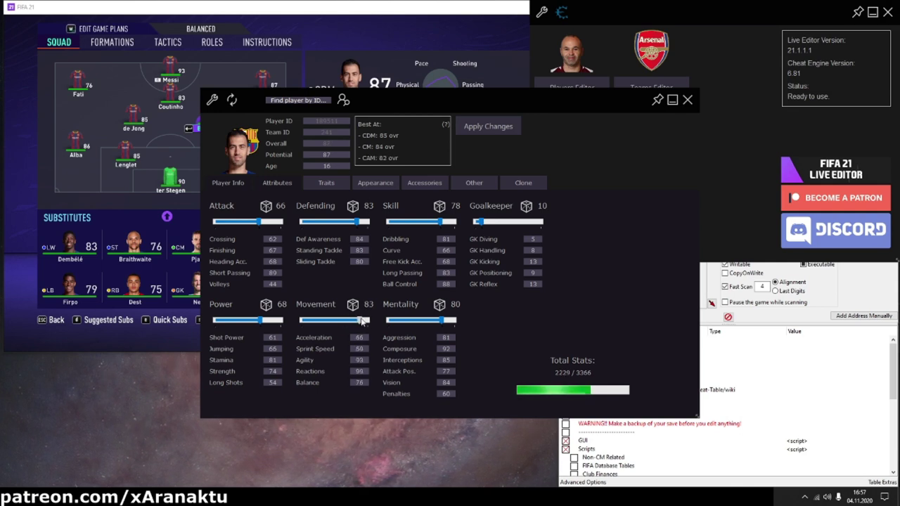
Set Busquets' age to 16 and his Movement rating to 87, apply the changes, and reopen the squad to refresh his data
click(492, 127)
click(514, 246)
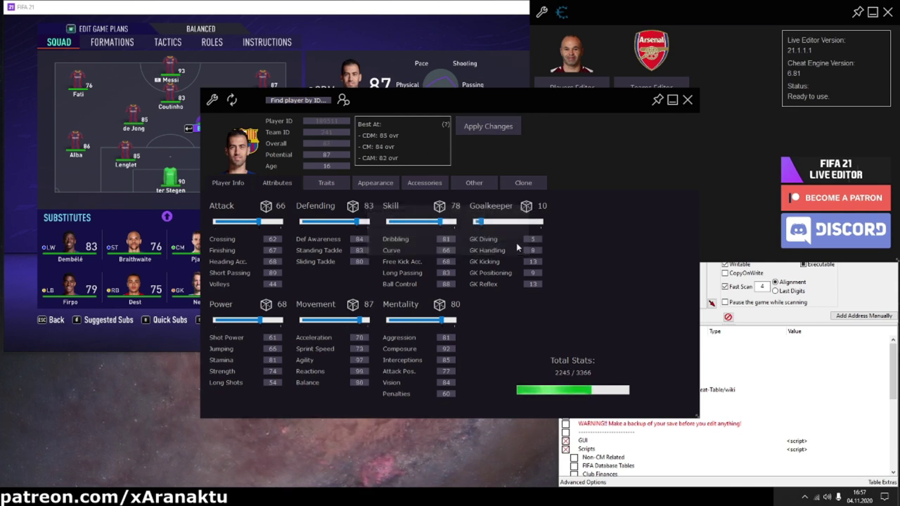
click(336, 37)
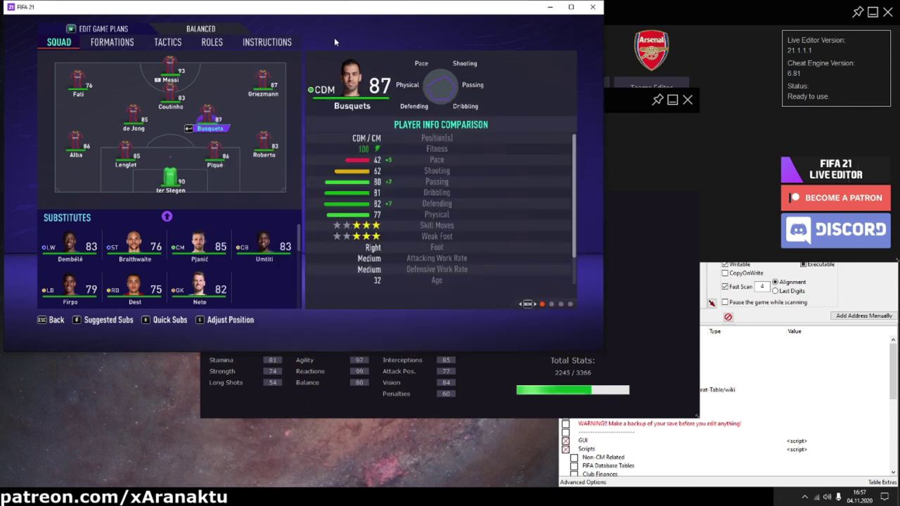
key(Escape)
click(128, 252)
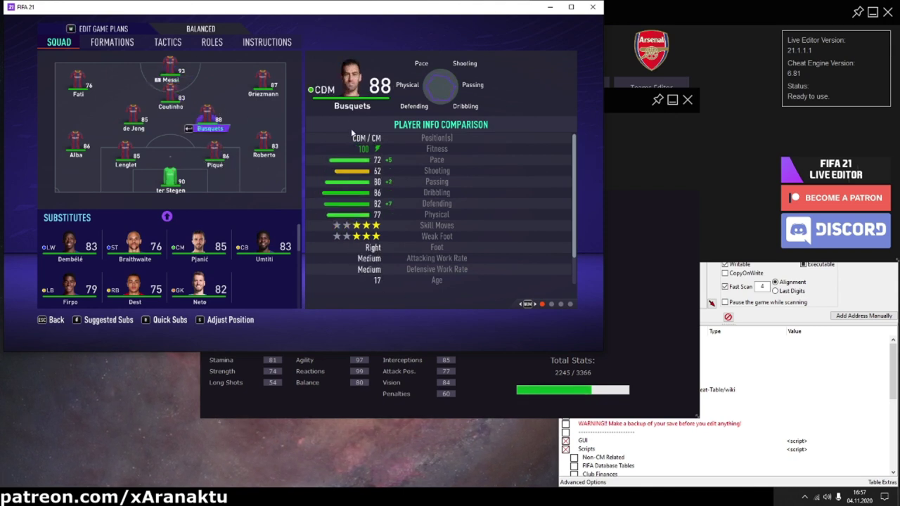
Move the Players Editor window aside and compare the ages of Busquets and de Jong in the squad
click(616, 230)
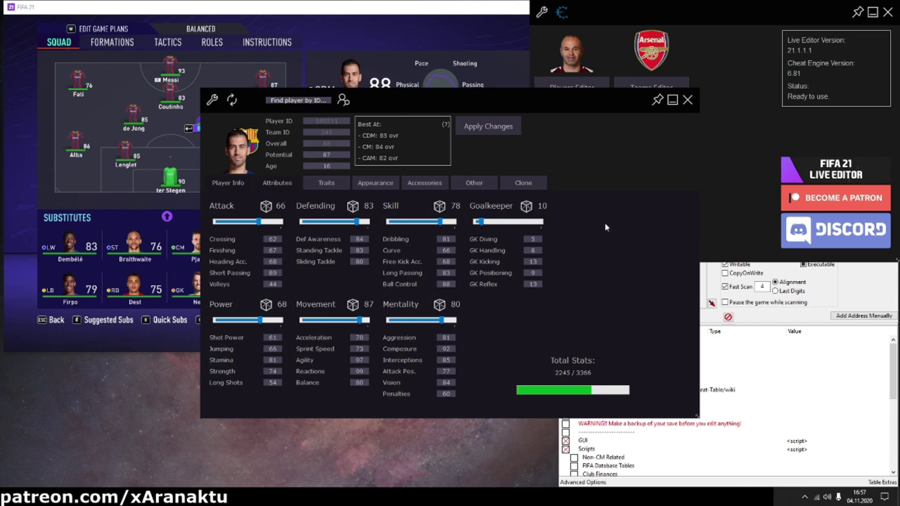
drag(414, 100, 543, 87)
click(359, 88)
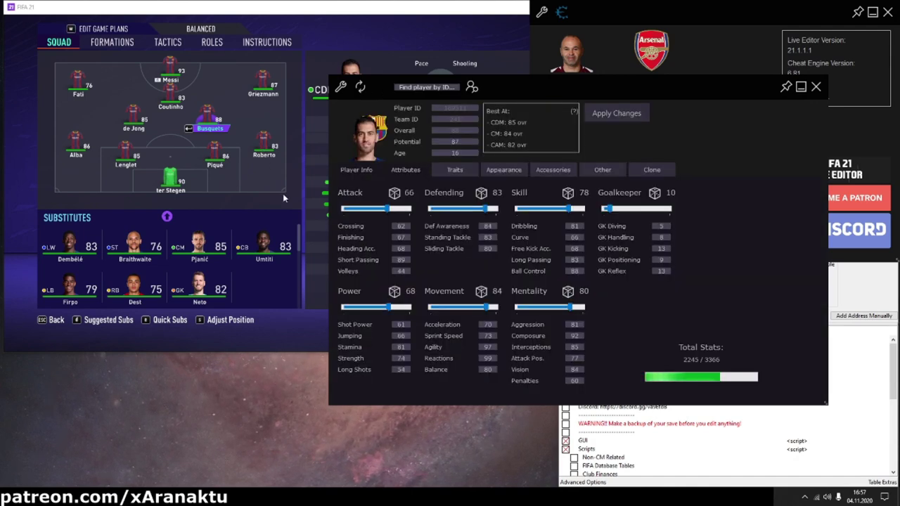
click(320, 246)
key(Left)
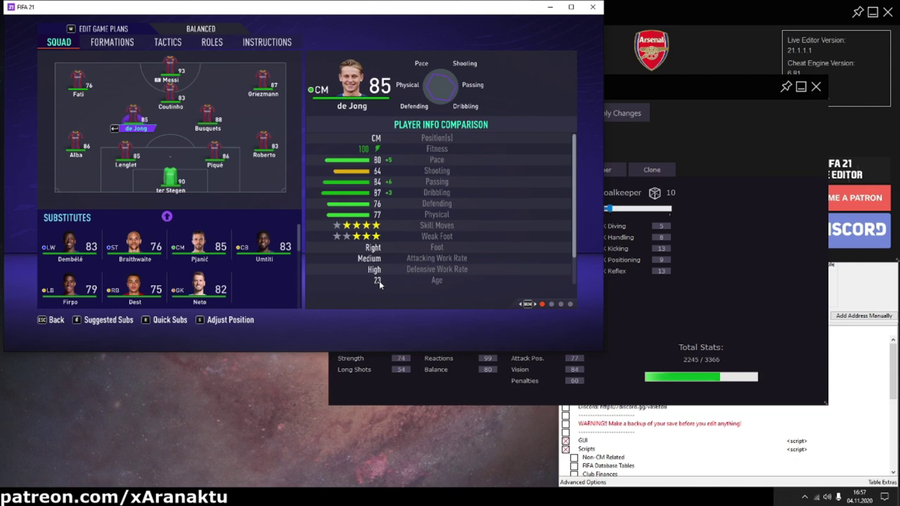
key(Right)
click(698, 264)
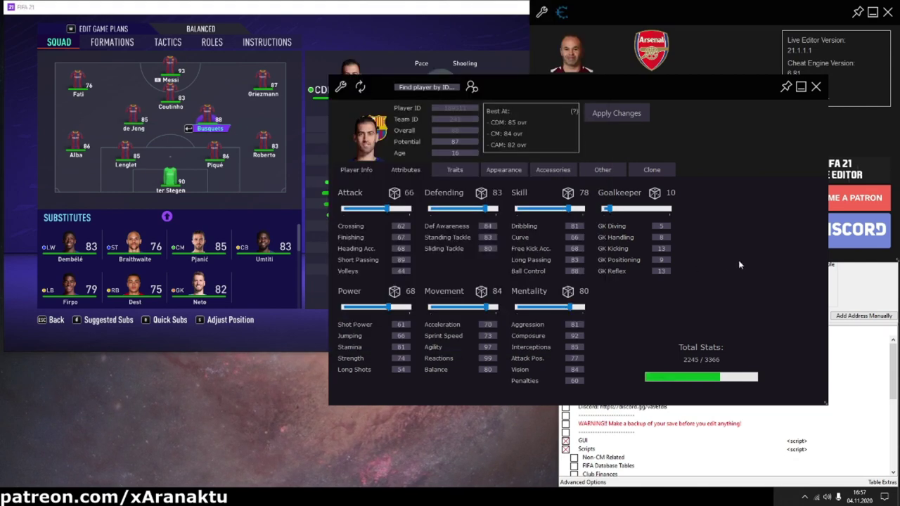
Leave the team sheets and open Save Squads in the profile options of the customisation section
click(438, 34)
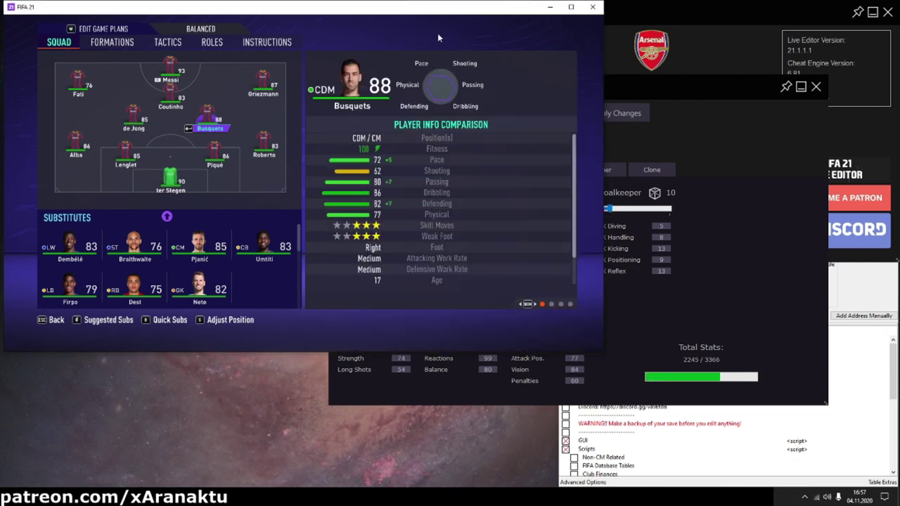
key(Escape)
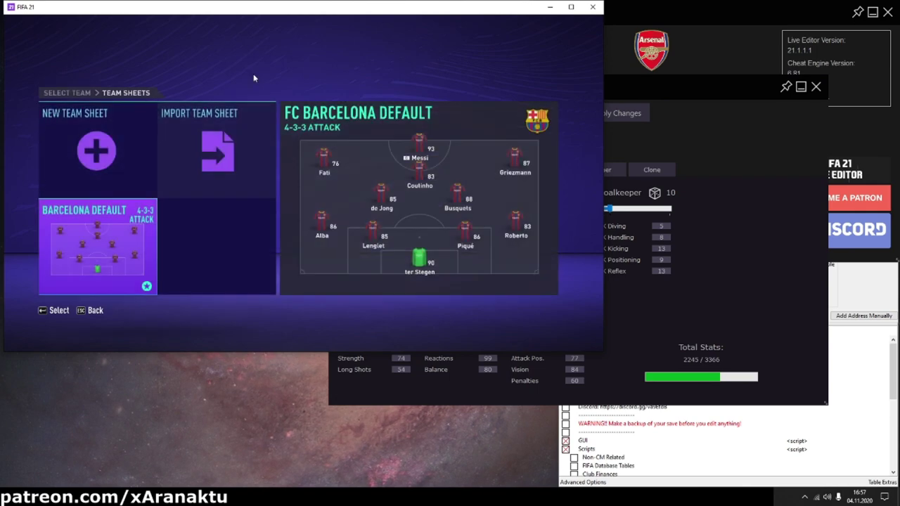
key(Escape)
key(Escape)
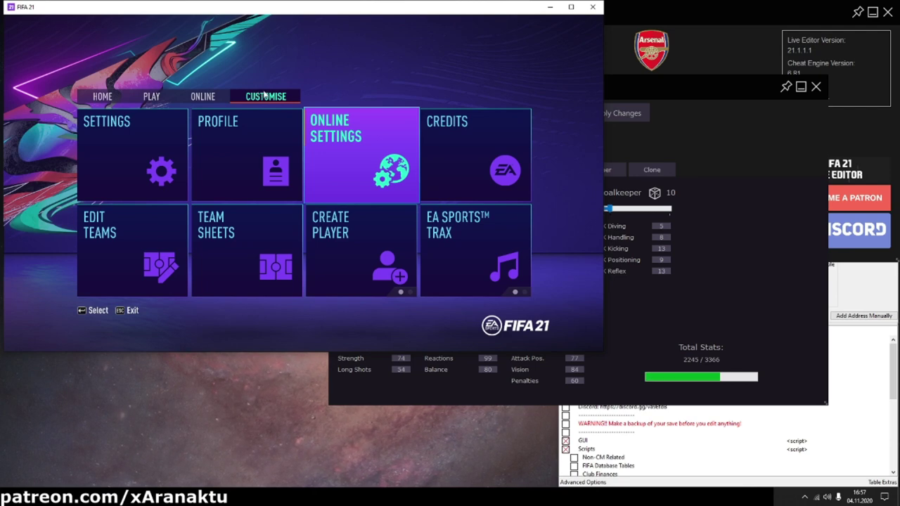
click(259, 135)
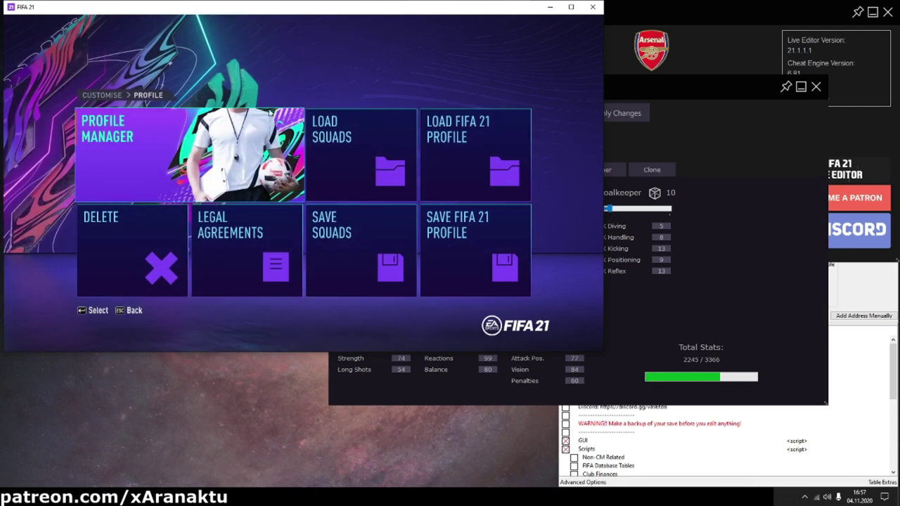
click(346, 227)
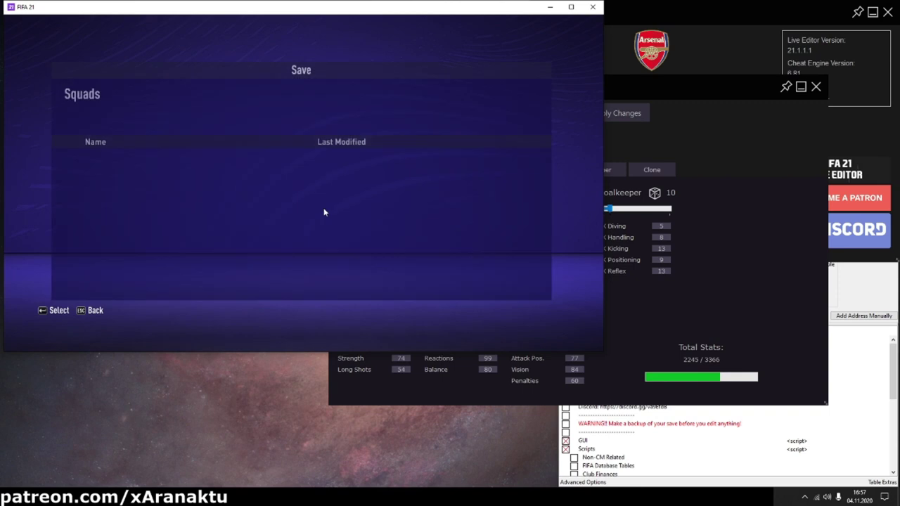
Save the edited squads as a new file named Messi16
click(168, 153)
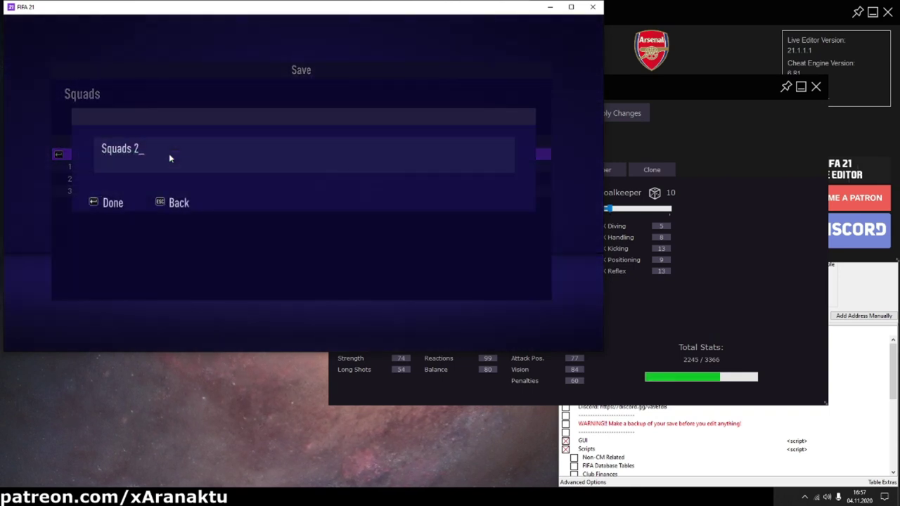
key(BackSpace)
key(BackSpace)
key(BackSpace)
key(BackSpace)
key(BackSpace)
key(BackSpace)
key(BackSpace)
key(BackSpace)
text(M)
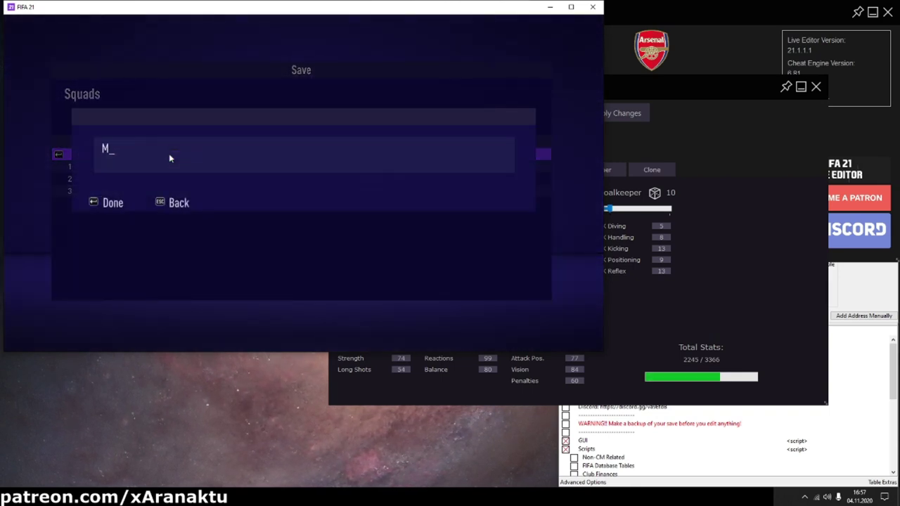
text(essi16)
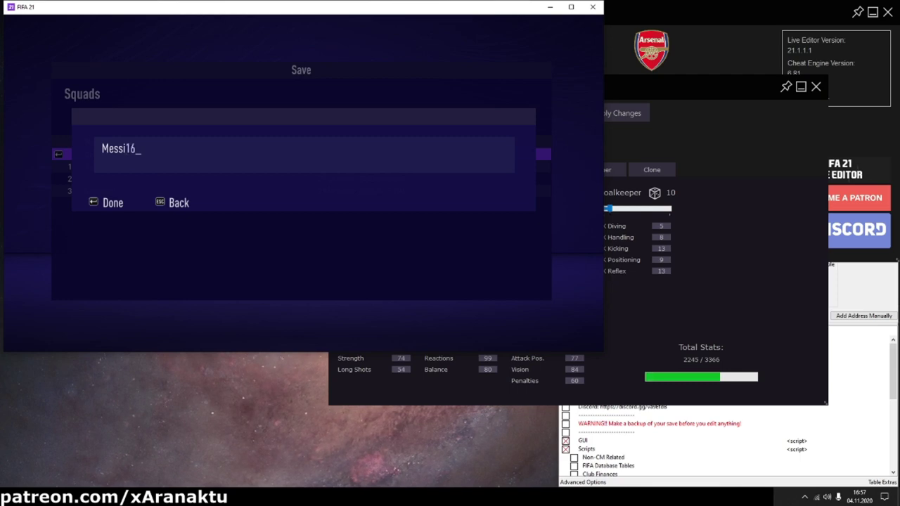
key(Return)
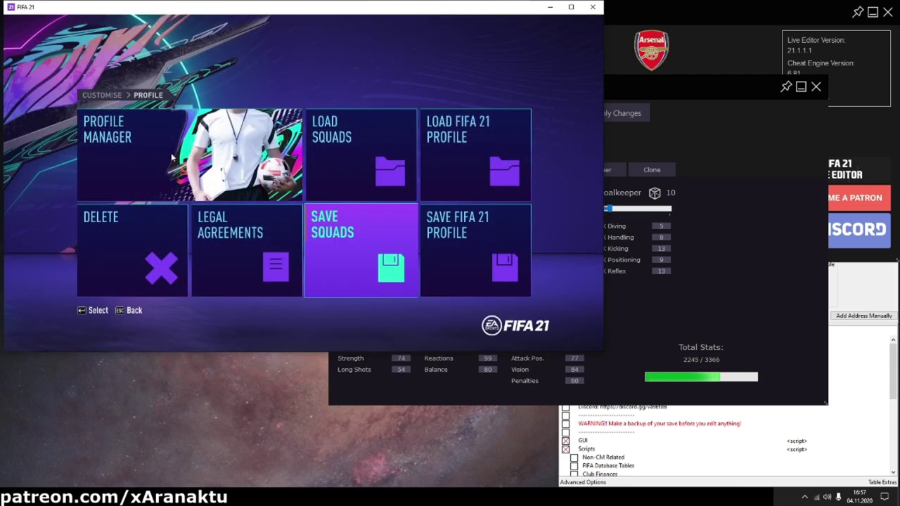
Load the newly saved squad file and leave the profile options
click(349, 167)
click(113, 153)
key(Escape)
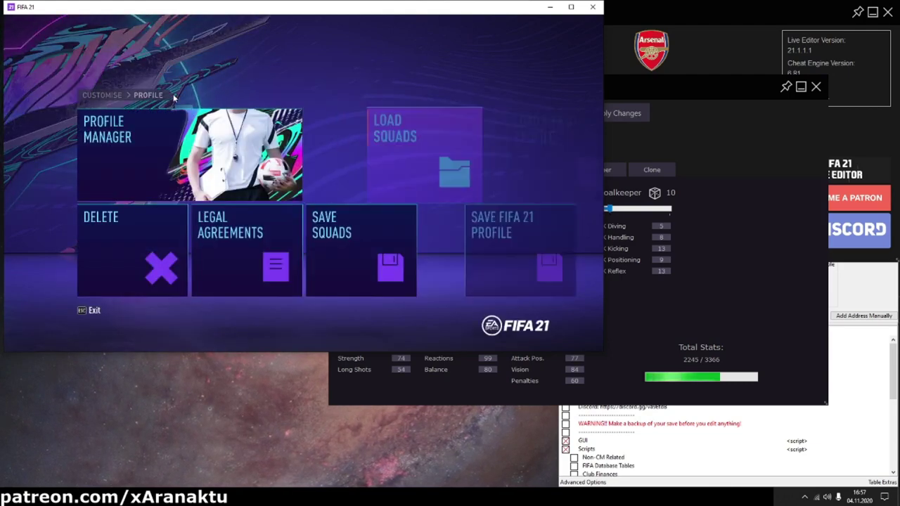
Start a new manager career using the current squads
click(162, 97)
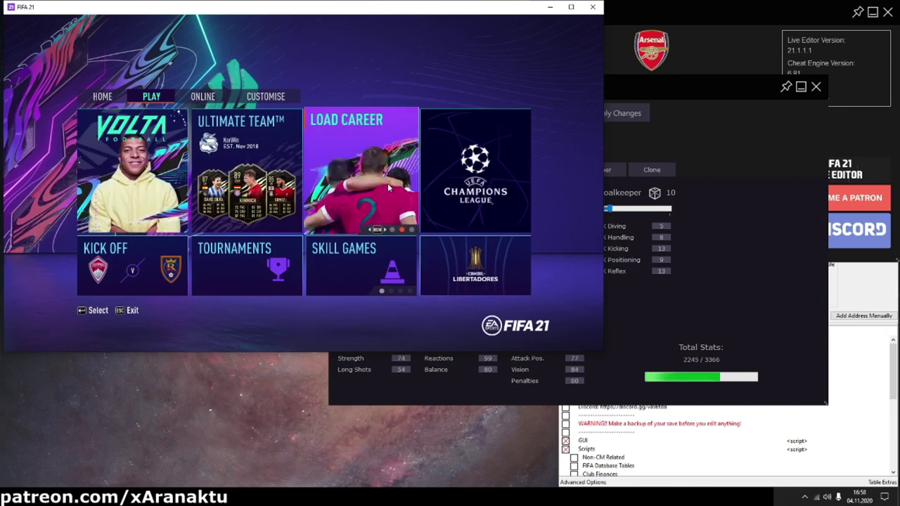
click(388, 187)
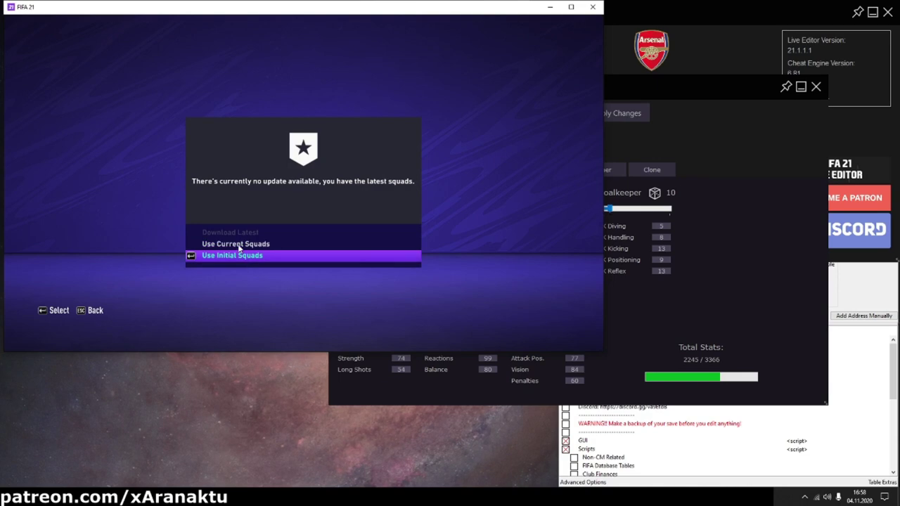
click(231, 245)
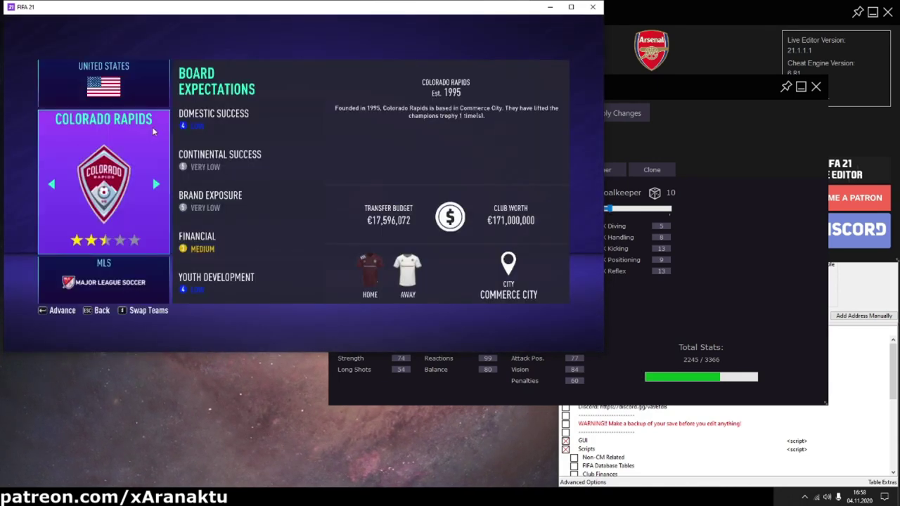
Choose FC Barcelona as the career club and advance to the career settings
key(Up)
key(Right)
key(Right)
key(Right)
key(Right)
key(Right)
key(Right)
key(Right)
key(Right)
key(Right)
key(Right)
key(Right)
key(Right)
key(Right)
key(Right)
key(Right)
key(Right)
key(Right)
key(Right)
key(Right)
key(Right)
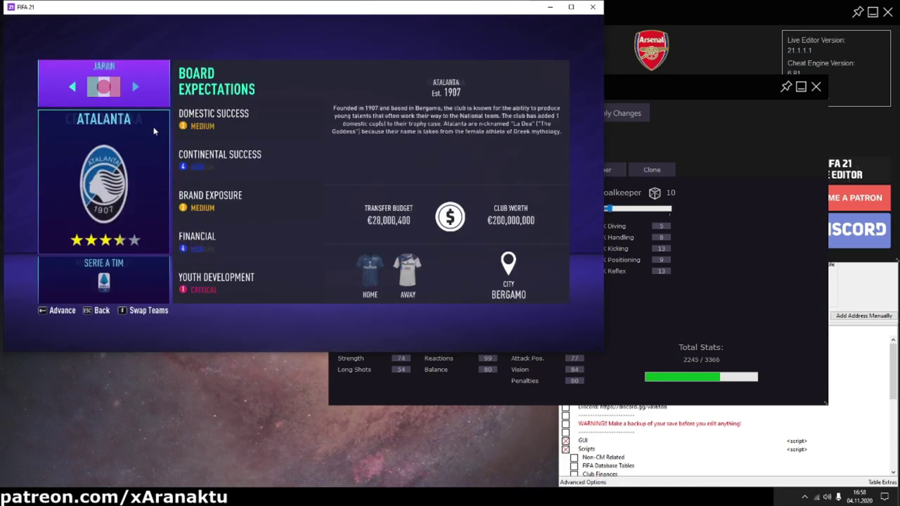
key(Left)
key(Down)
key(Right)
key(Right)
key(Right)
key(Right)
key(Right)
key(Right)
key(Return)
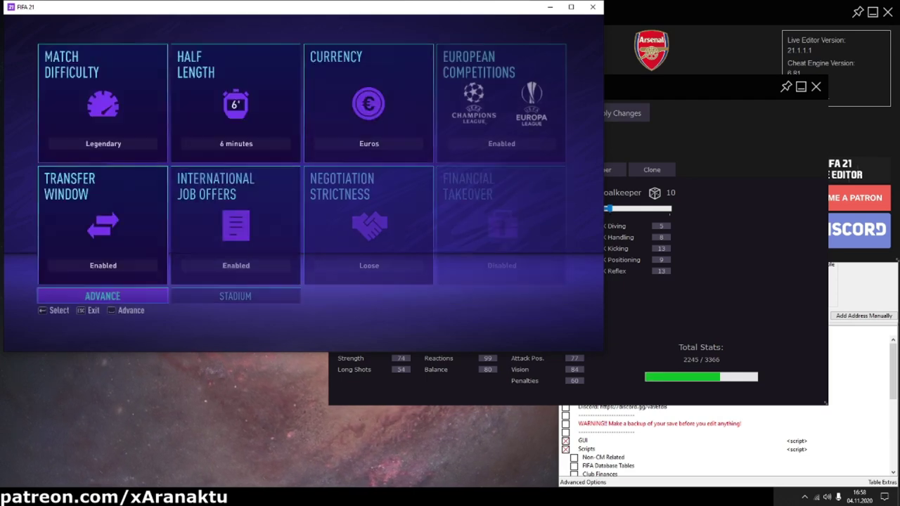
Accept the career settings and overwrite the Career - Manager Progres save with the new career
click(139, 292)
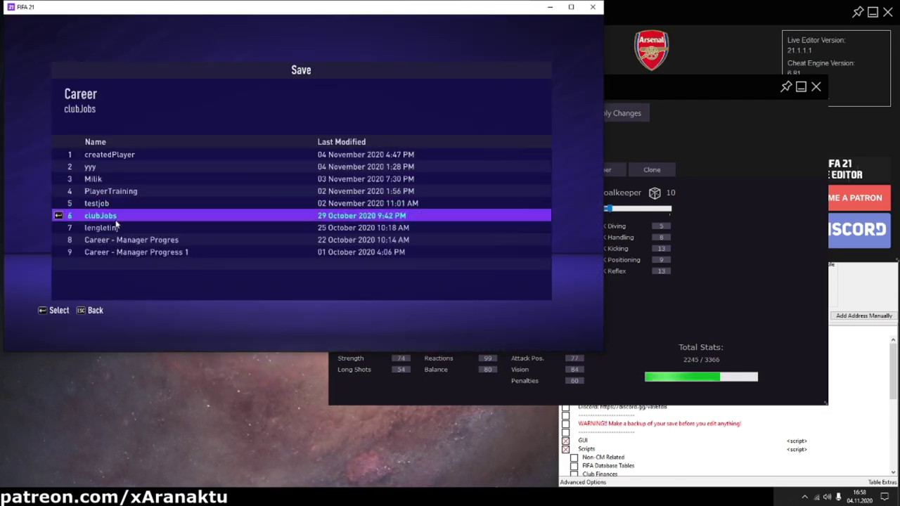
click(120, 239)
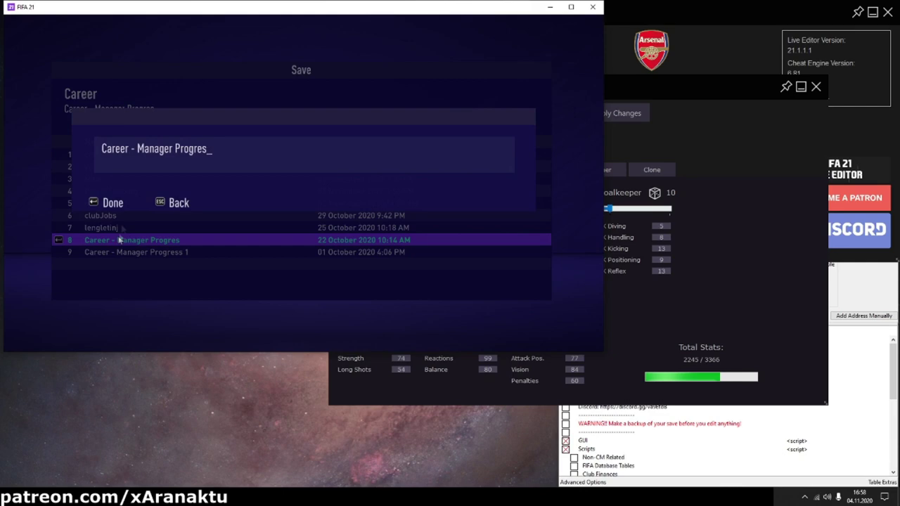
key(Return)
click(123, 221)
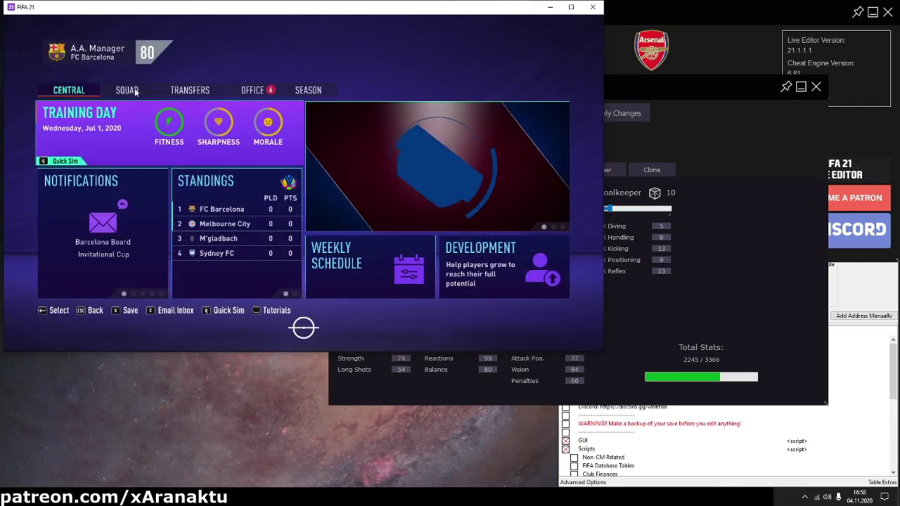
Open the career's Squad Hub and find Messi in the player list to check his age
click(133, 91)
click(342, 191)
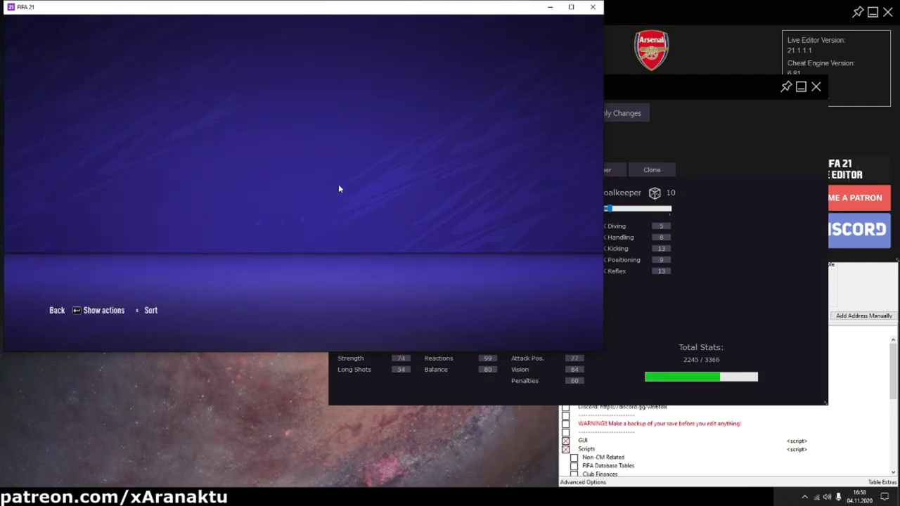
key(Down)
key(Down)
key(Down)
key(Down)
key(Down)
key(Down)
key(Down)
key(Down)
key(Down)
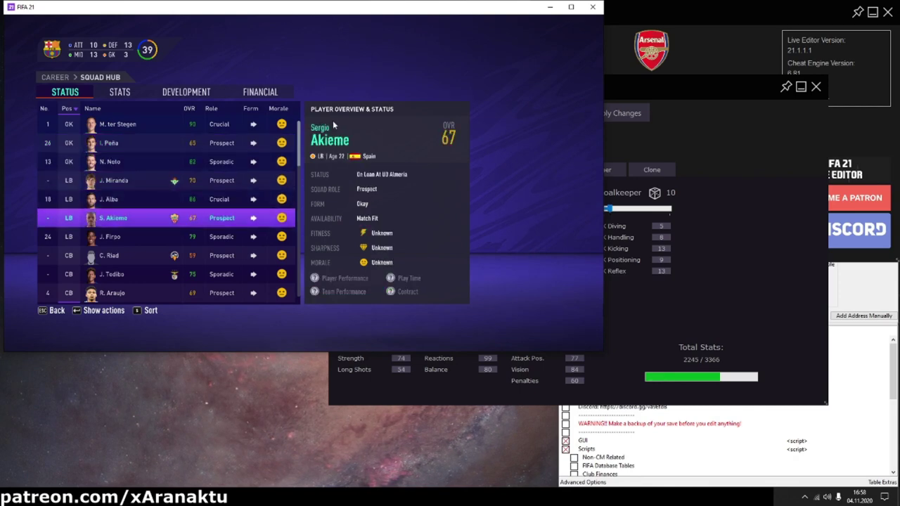
key(Down)
key(Down)
key(Down)
key(Down)
key(Down)
key(Down)
key(Down)
key(Down)
key(Down)
key(Down)
key(Down)
key(Down)
key(Down)
key(Down)
key(Down)
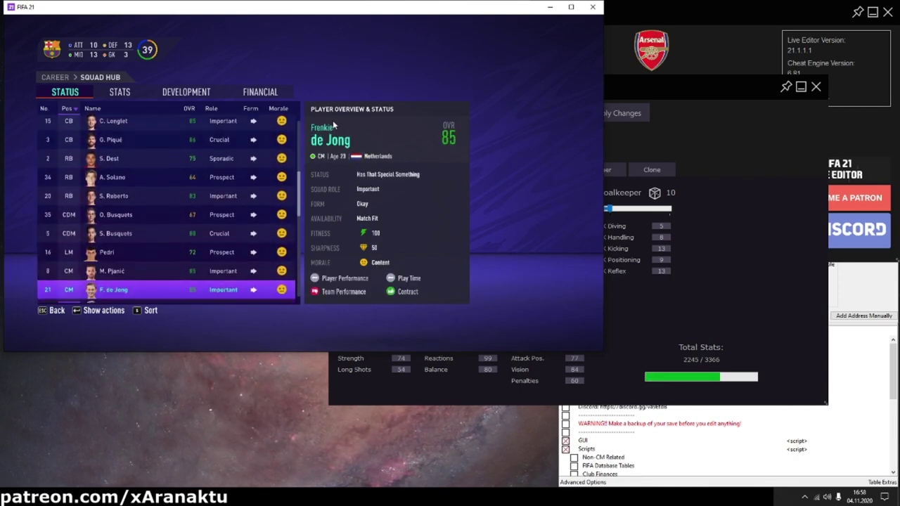
key(Down)
key(Down)
key(Down)
key(Down)
key(Down)
key(Down)
key(Down)
key(Down)
key(Down)
key(Down)
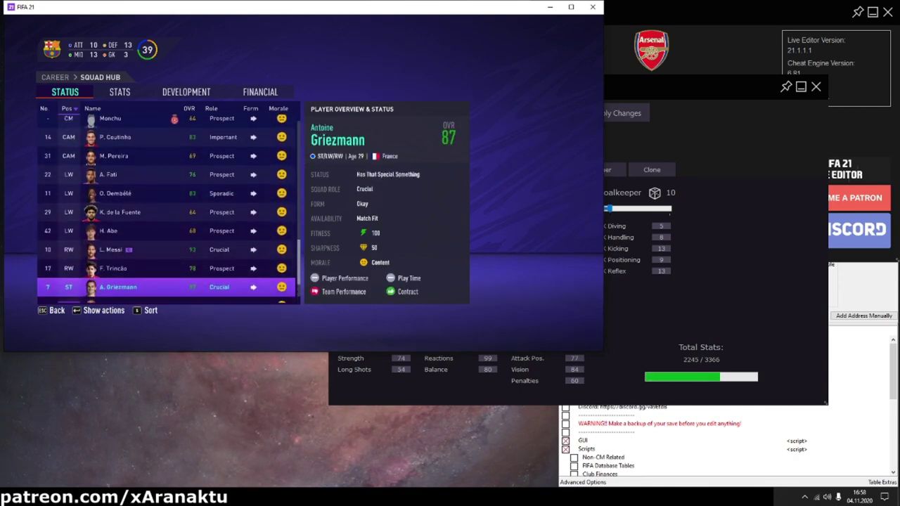
key(Up)
key(Up)
key(Up)
key(Up)
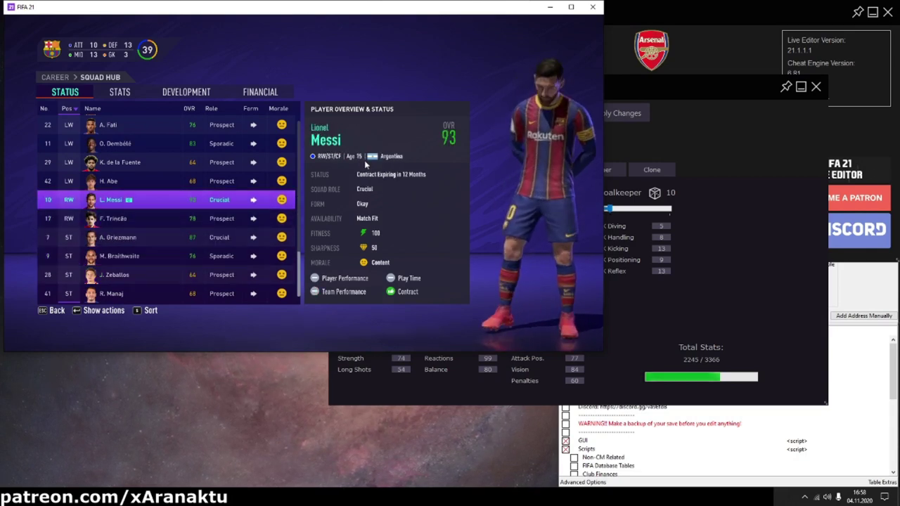
Compare Griezmann's overview with Messi's in the Squad Hub and return to Messi
key(Down)
key(Down)
key(Down)
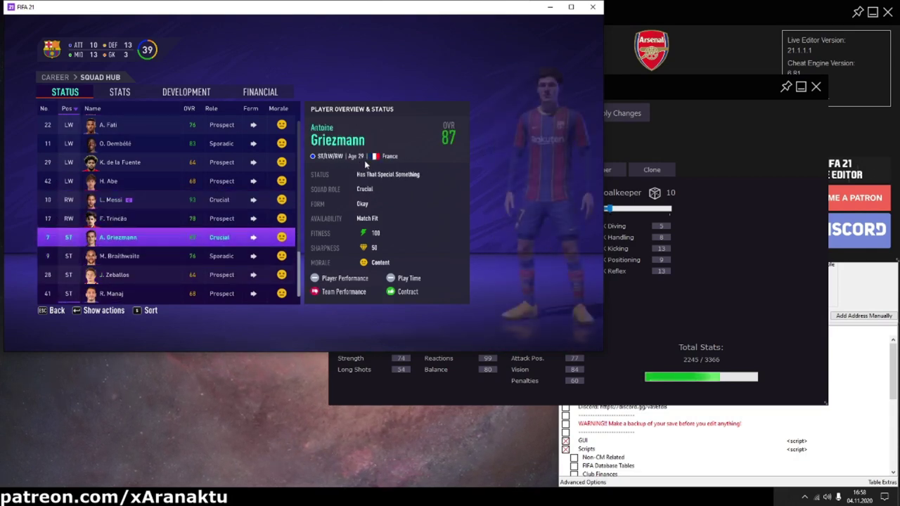
key(Up)
key(Up)
key(Up)
key(Up)
key(Down)
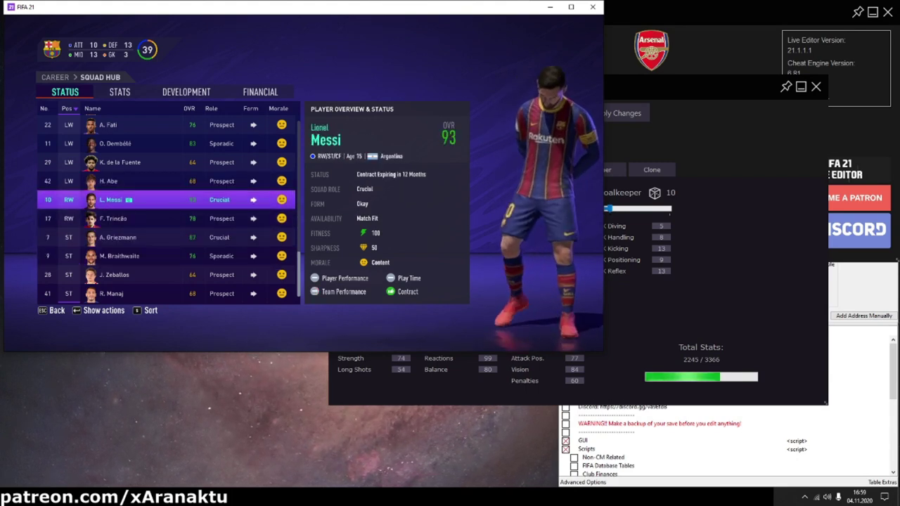
Find Sergio Busquets in the Squad Hub player list to check his age and overview
key(Up)
key(Up)
key(Up)
key(Up)
key(Up)
key(Up)
key(Up)
key(Up)
key(Up)
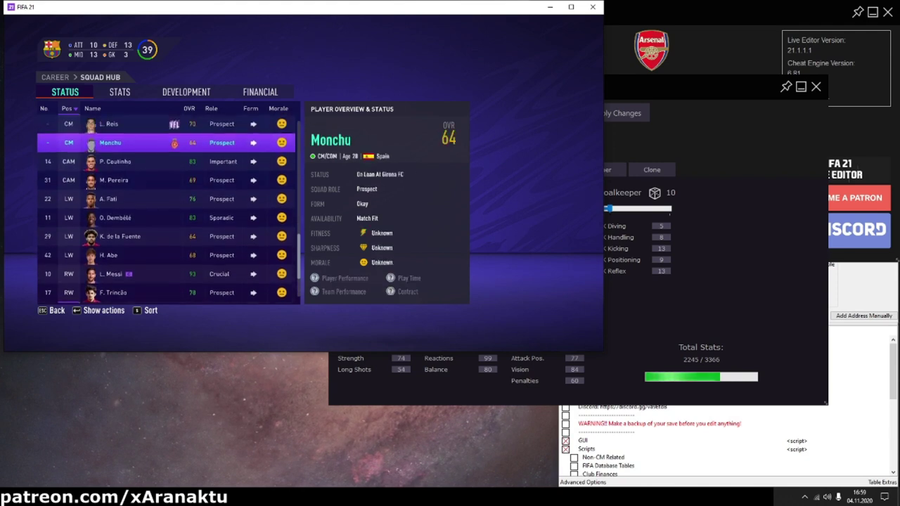
key(Up)
key(Up)
key(Up)
key(Up)
key(Up)
key(Up)
key(Up)
key(Up)
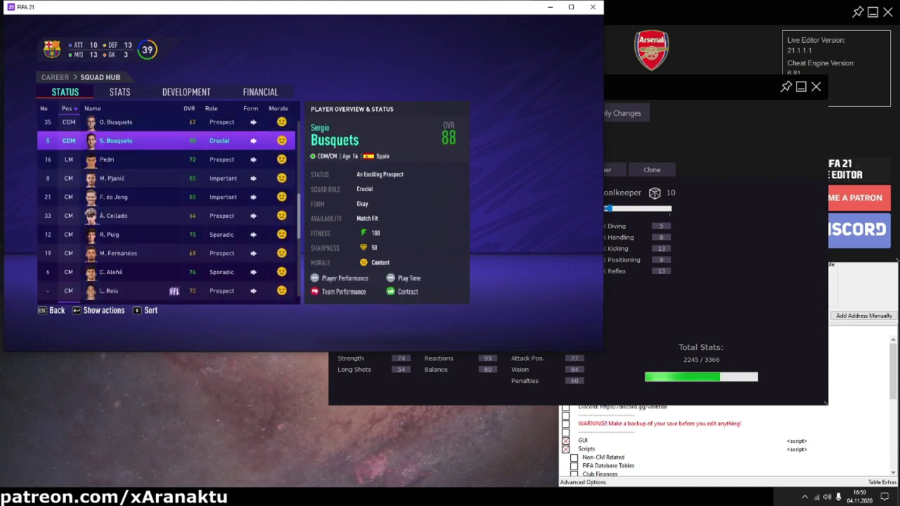
key(Down)
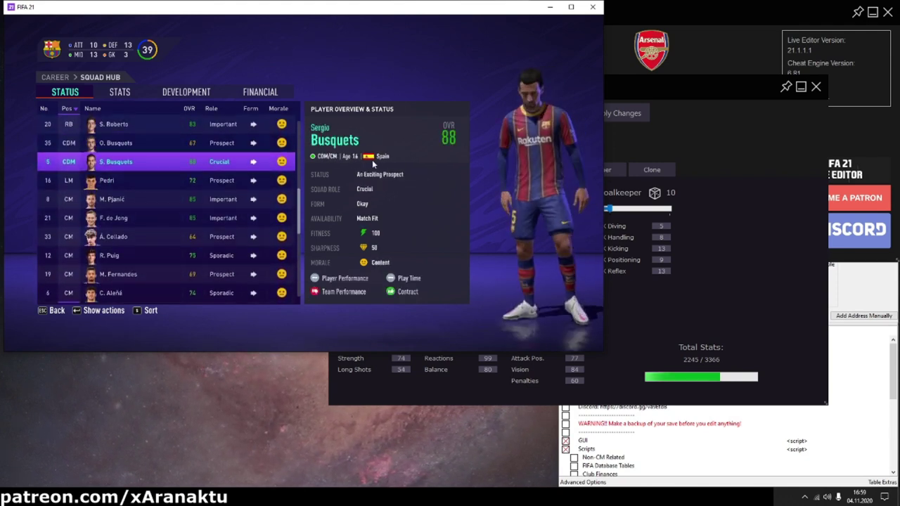
Switch to the Live Editor's player editor, reload its data to compare Busquets's attributes, and return to FIFA 21
click(679, 140)
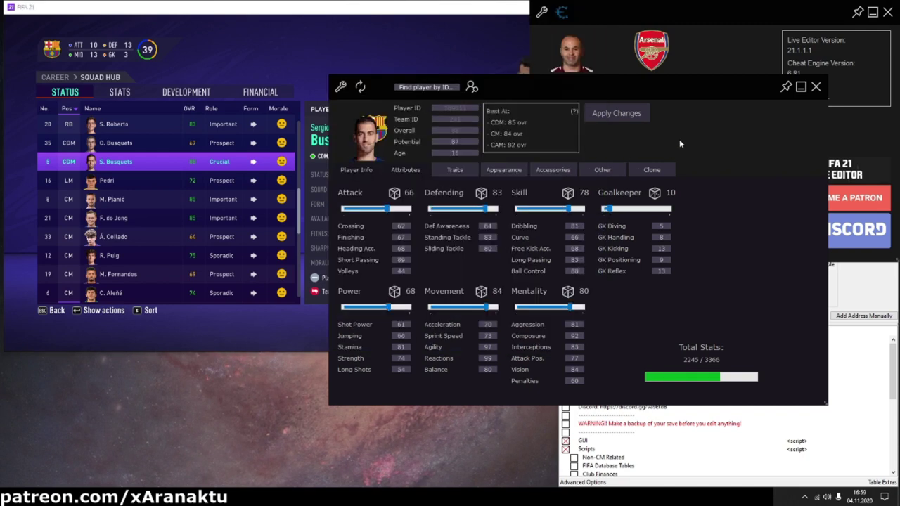
click(360, 86)
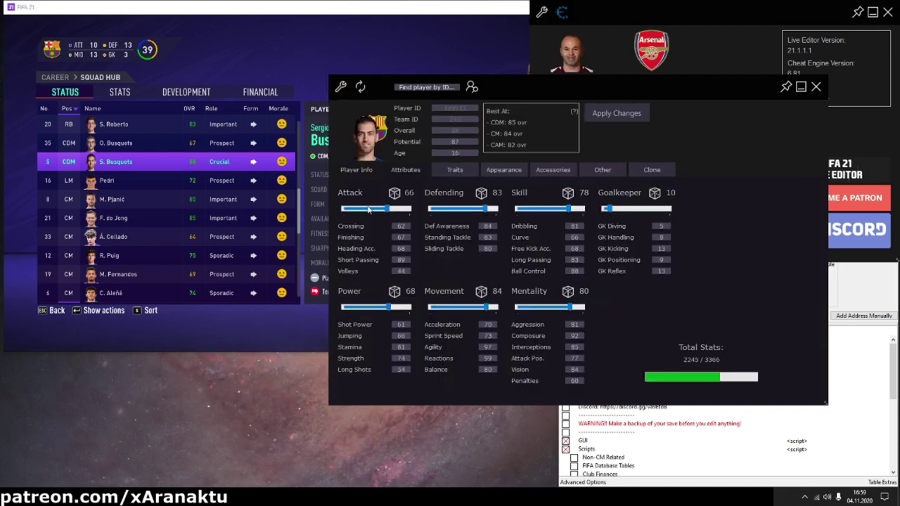
click(296, 62)
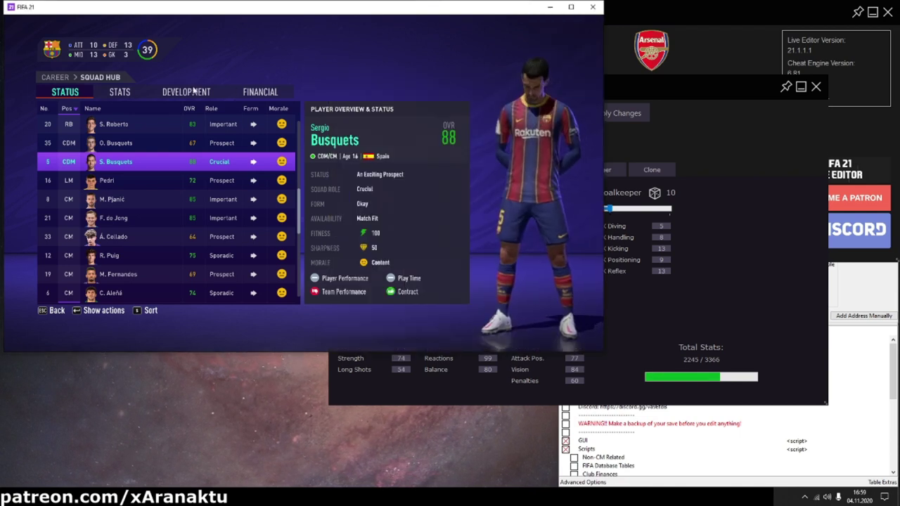
Look through Busquets's development, financial and stats information in the Squad Hub
click(193, 93)
click(254, 92)
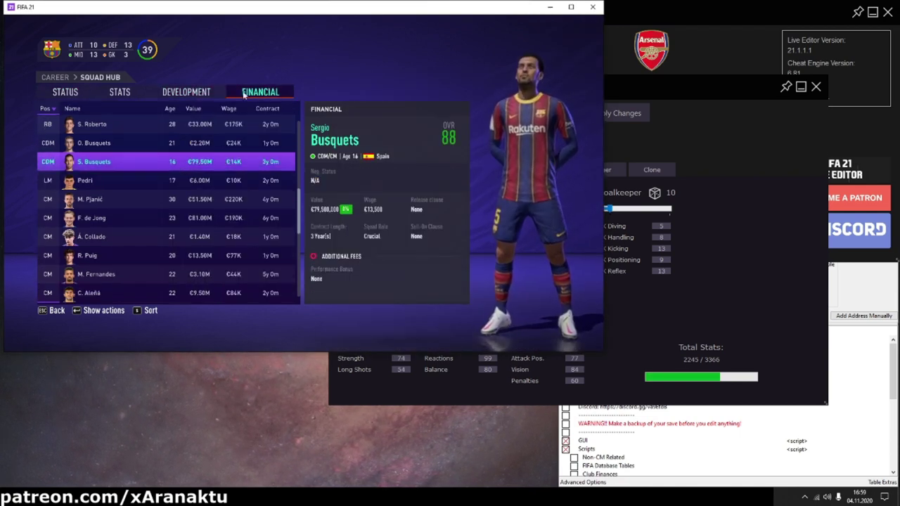
click(133, 92)
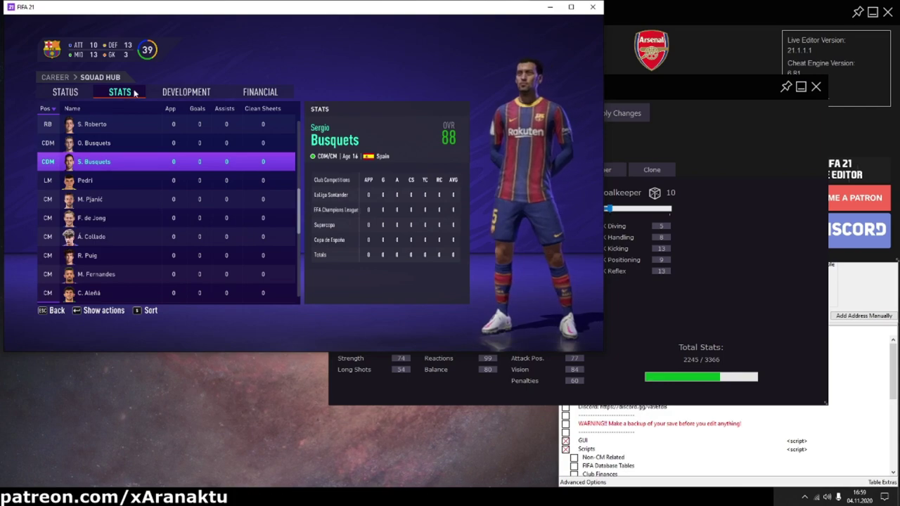